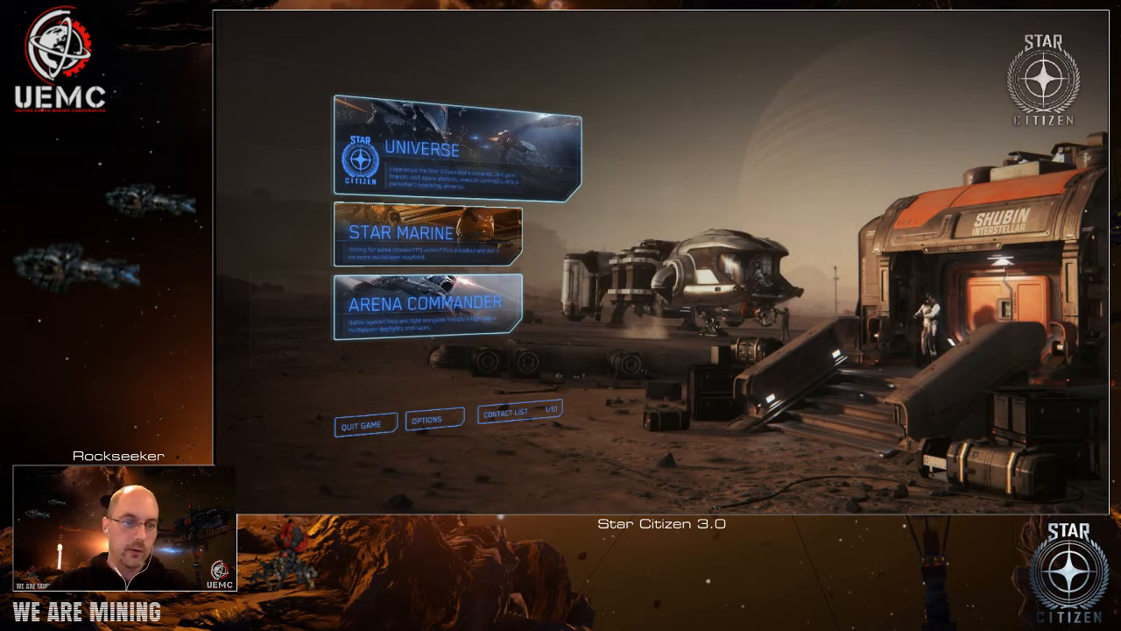
View the dual joystick configuration image and the T.16000M driver and T.A.R.G.E.T software downloads on the Thrustmaster support site.
key("alt+Tab")
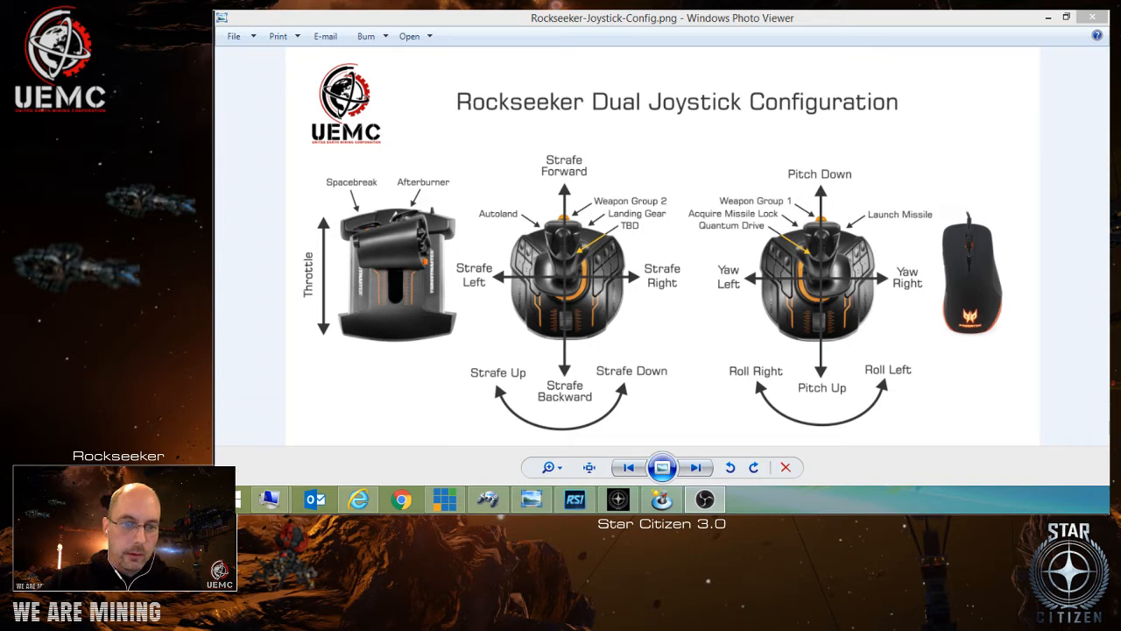
key("alt+Tab")
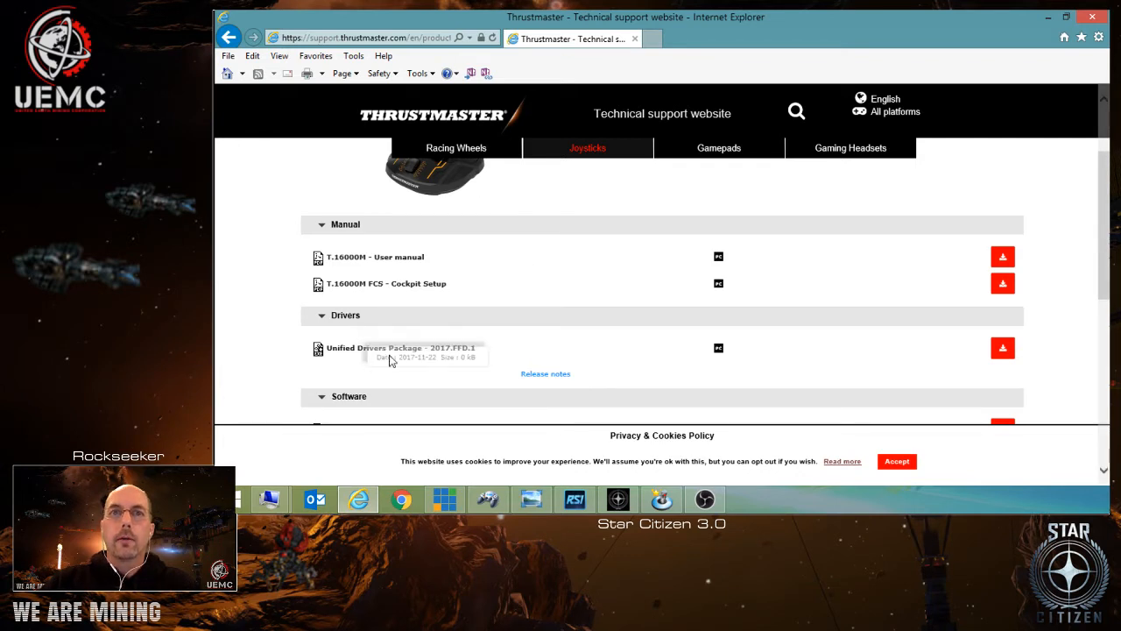
scroll(249, 311, "down", 3)
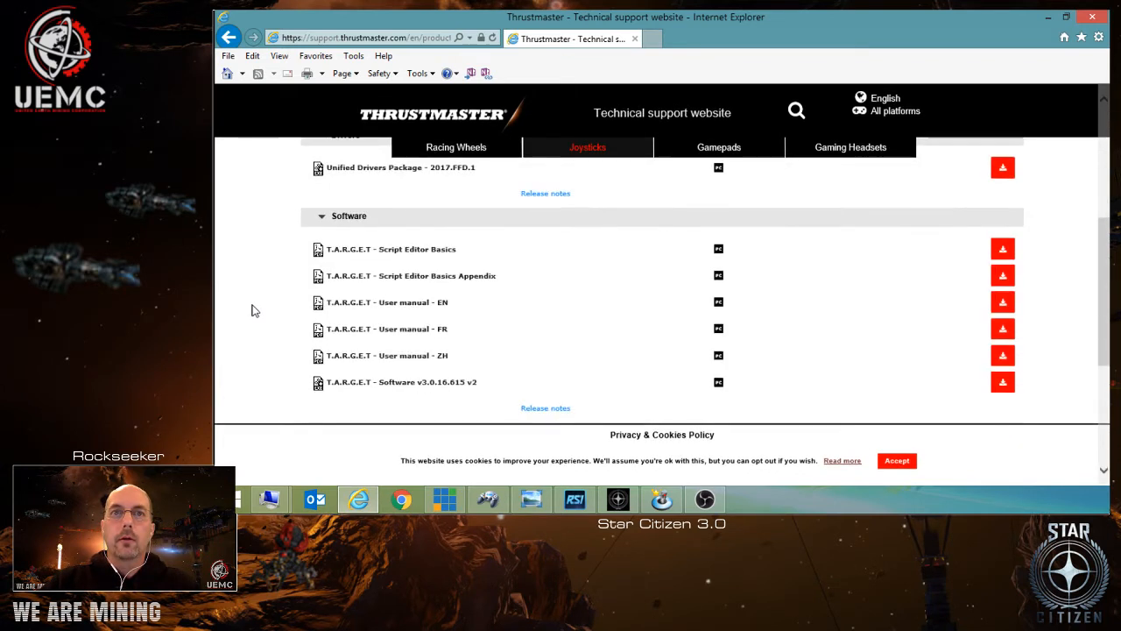
mouse_move(389, 383)
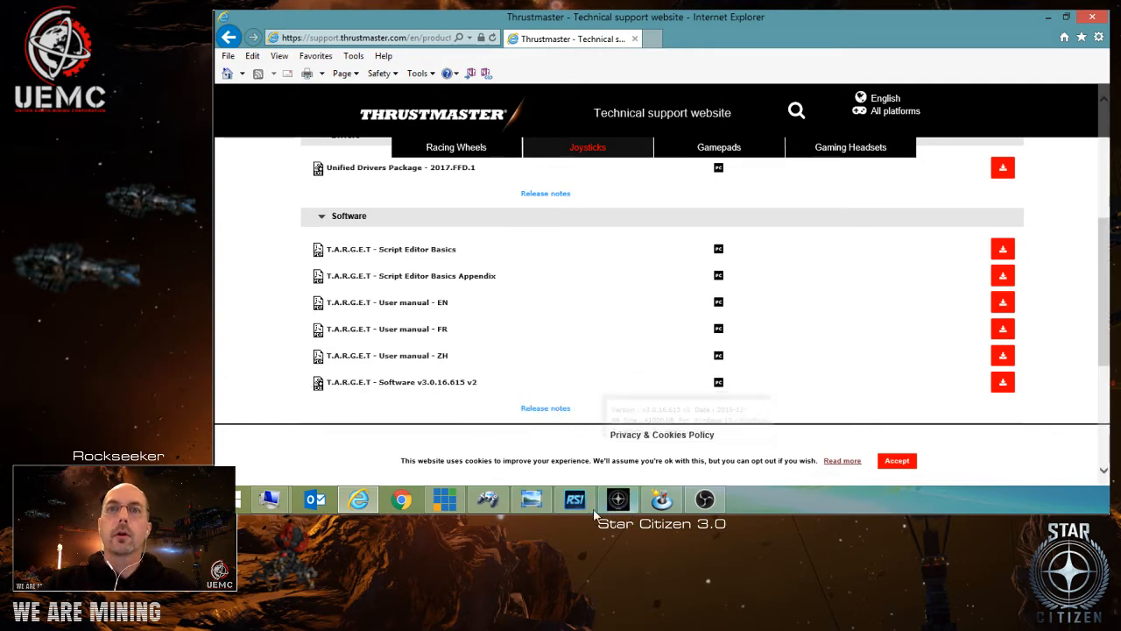
Switch to the T.A.R.G.E.T GUI and start a new controller configuration.
left_click(660, 501)
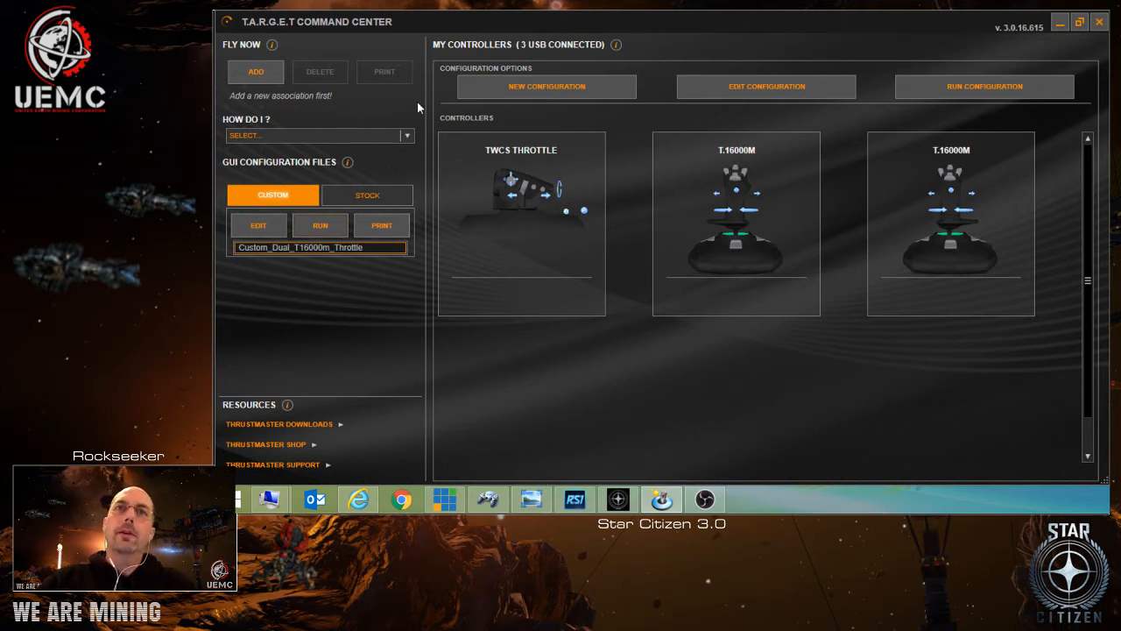
left_click(256, 72)
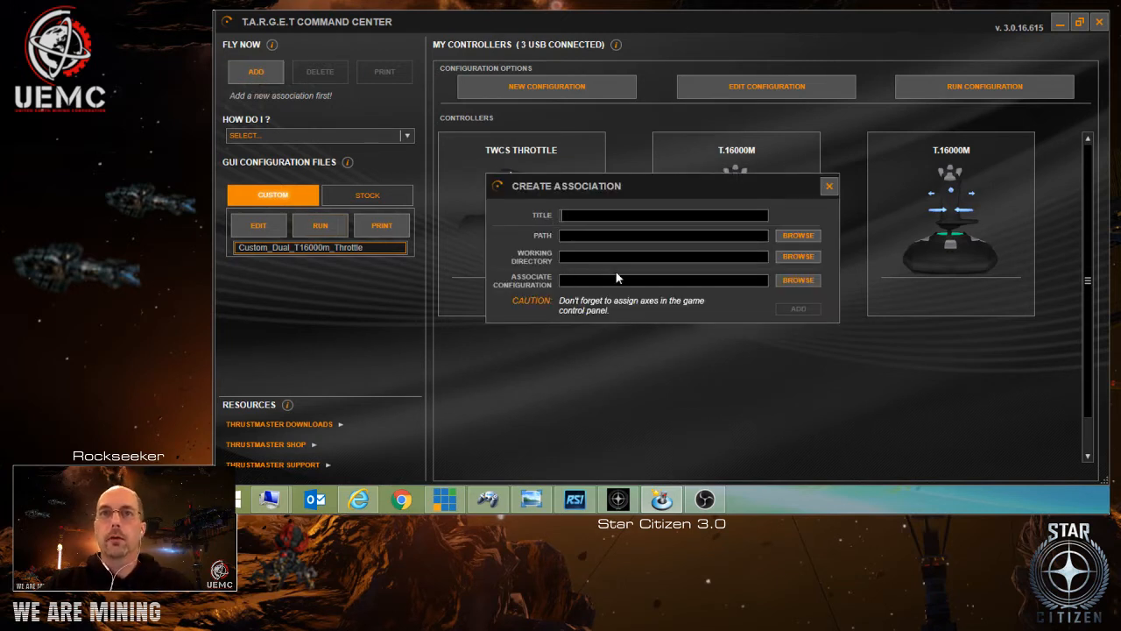
left_click(827, 186)
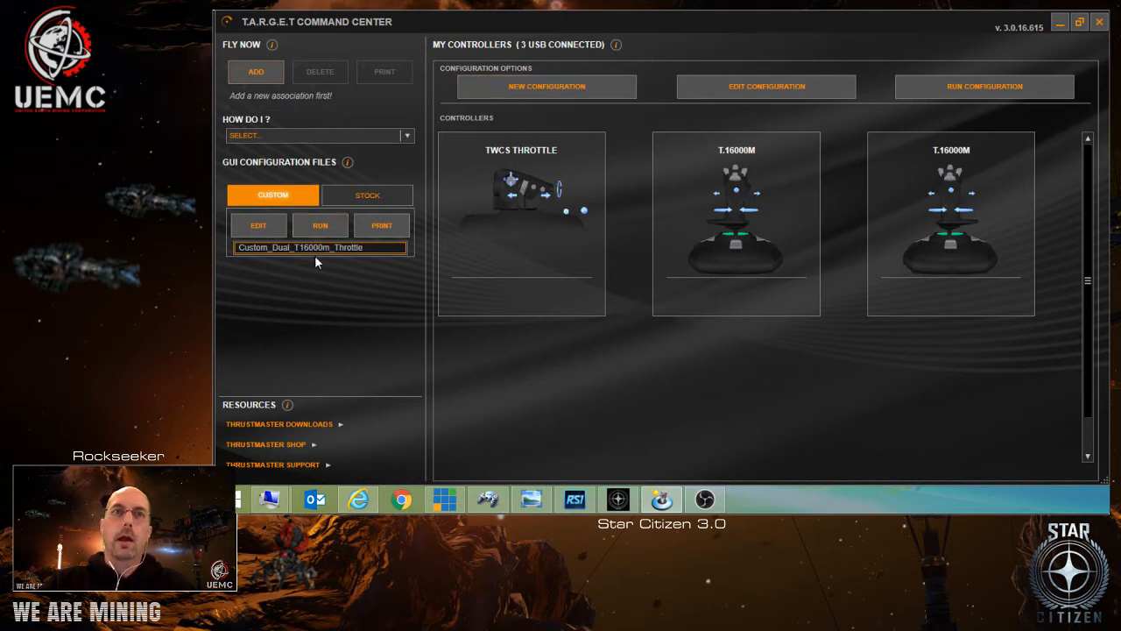
left_click(538, 86)
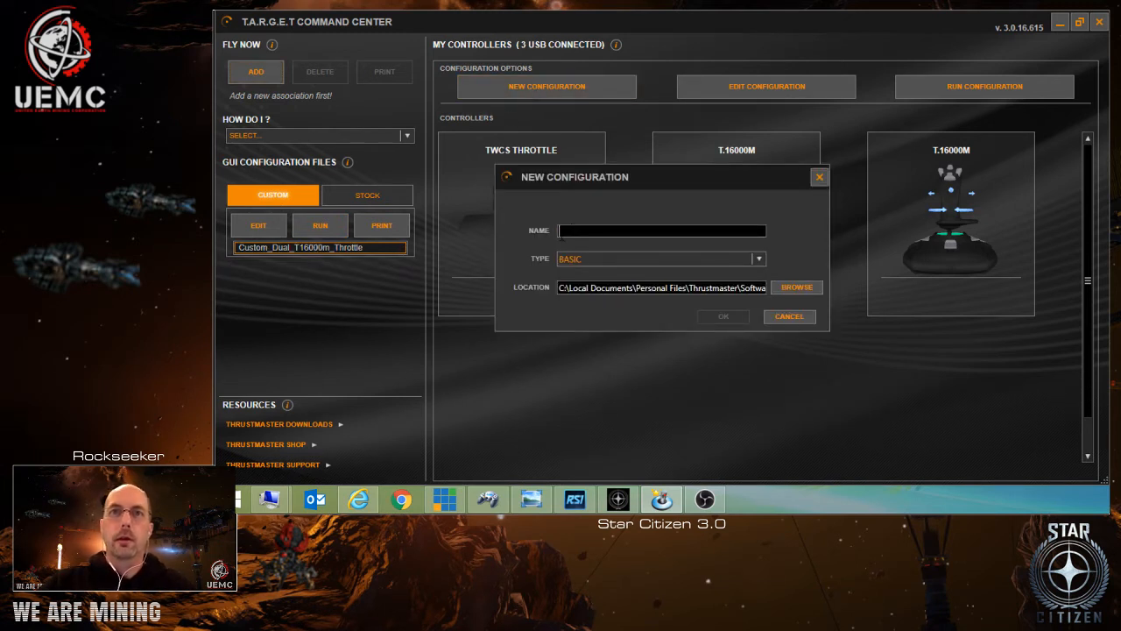
type("cUST")
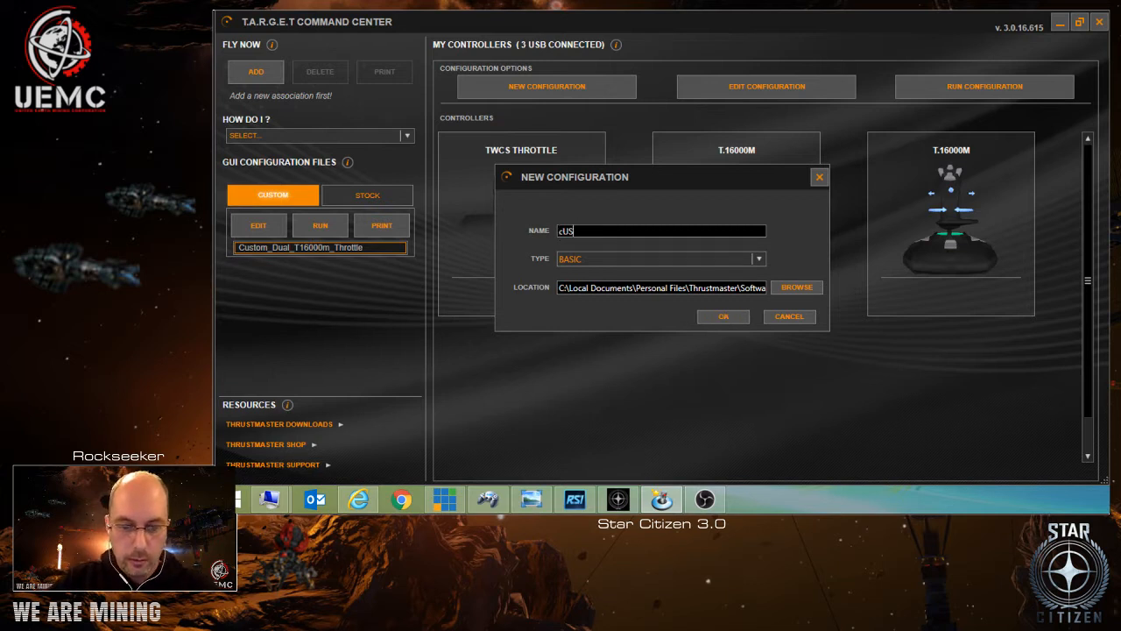
type("OM")
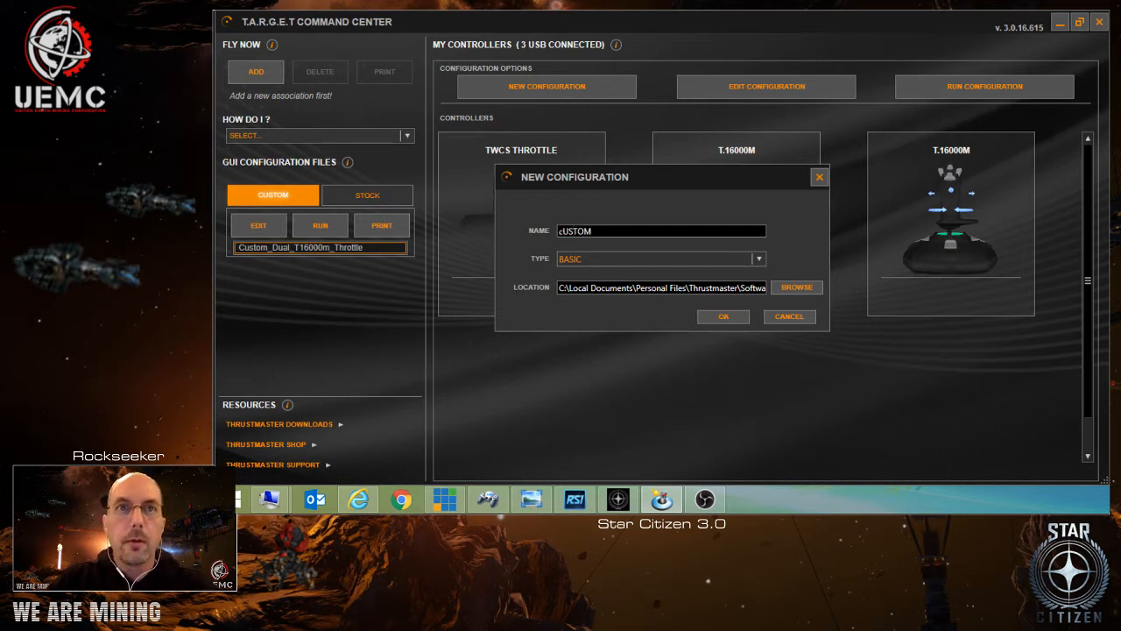
type("_FOR")
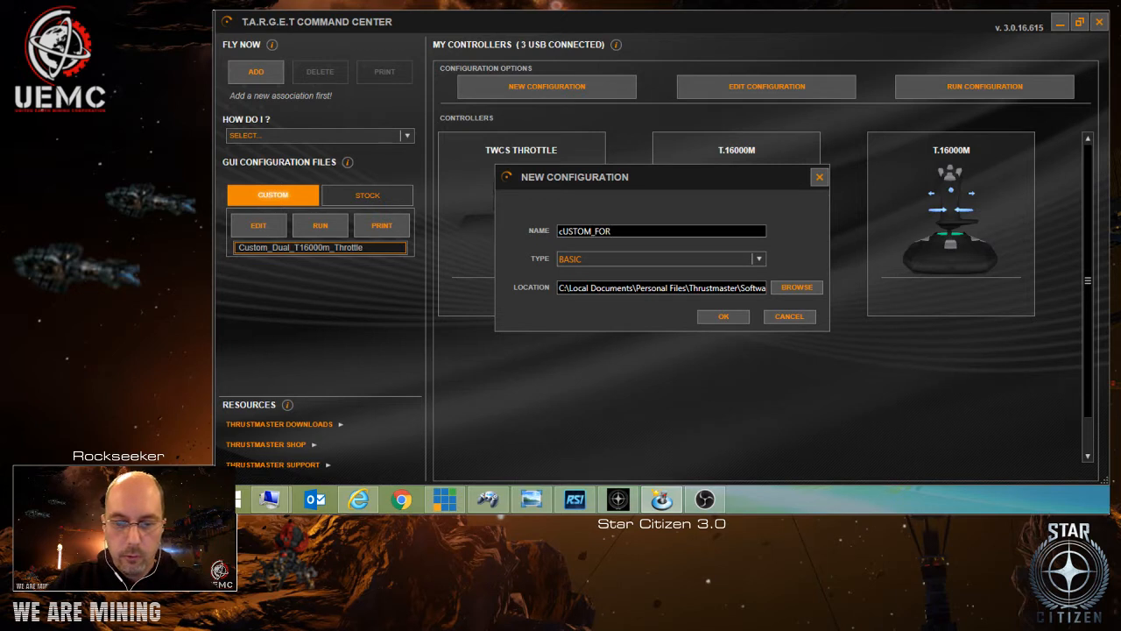
type("_yOU")
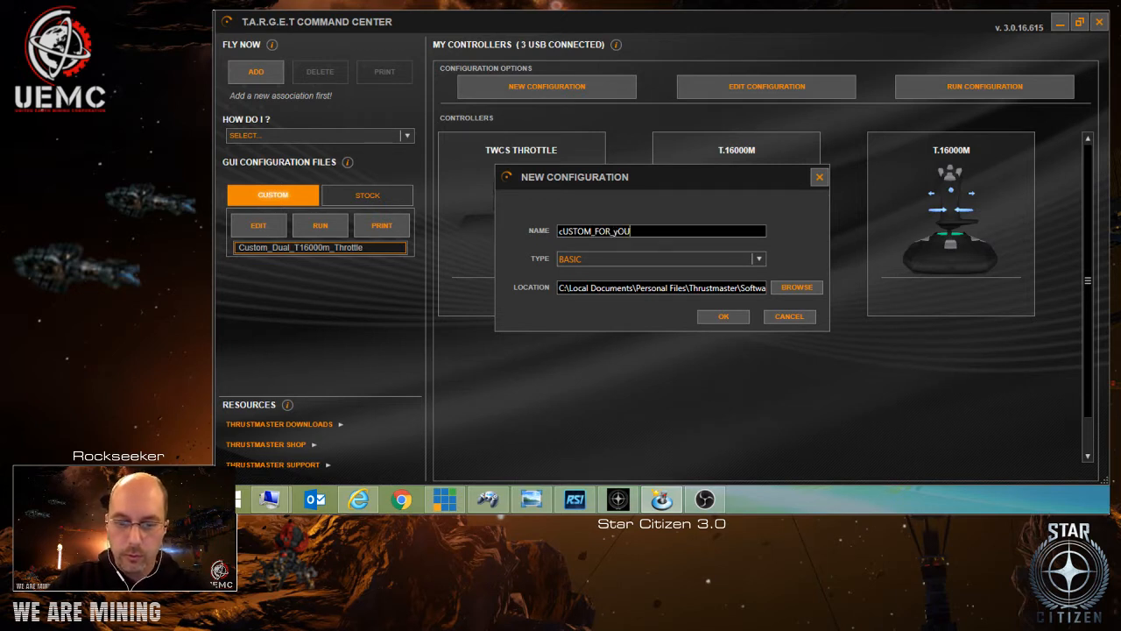
type("RUBE")
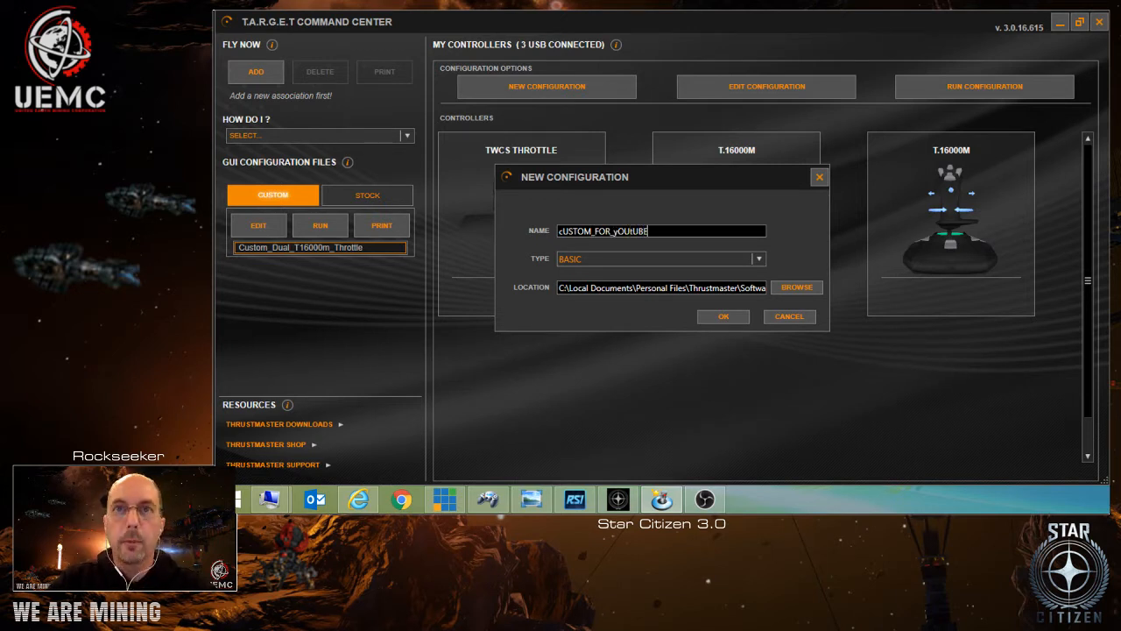
key("BackSpace")
key("BackSpace")
key("BackSpace")
key("BackSpace")
key("BackSpace")
key("BackSpace")
key("BackSpace")
key("BackSpace")
key("BackSpace")
key("BackSpace")
key("BackSpace")
key("BackSpace")
key("BackSpace")
key("BackSpace")
key("BackSpace")
key("BackSpace")
key("BackSpace")
key("BackSpace")
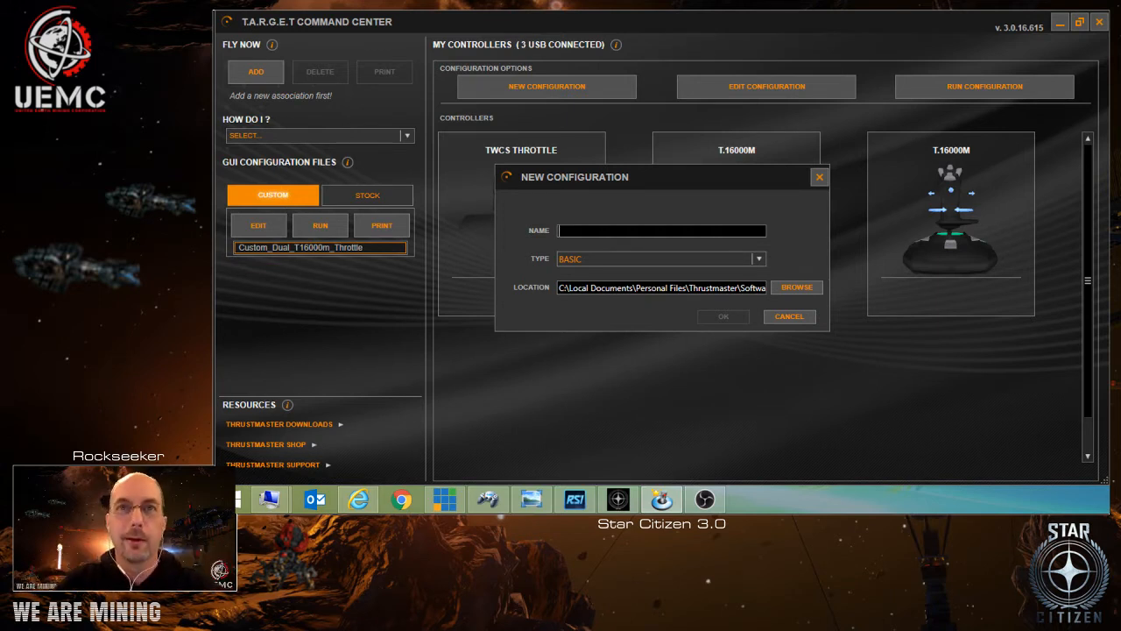
Name the new configuration Custom_for_YouTube, keep its type as BASIC, and create it in the default location.
type("Custon")
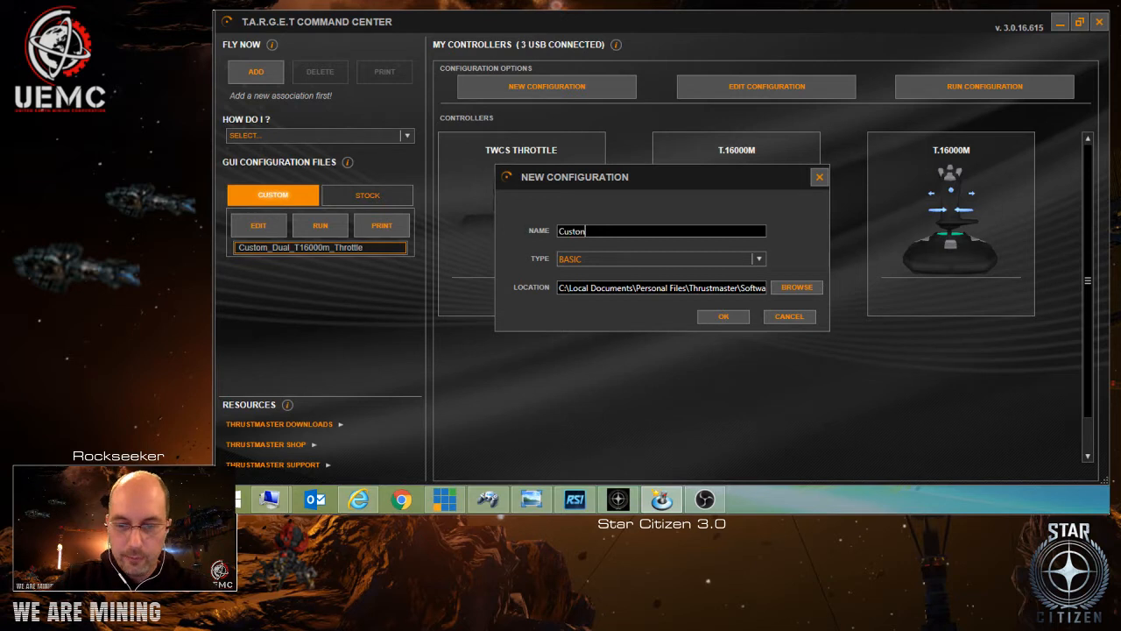
key("BackSpace")
type("m")
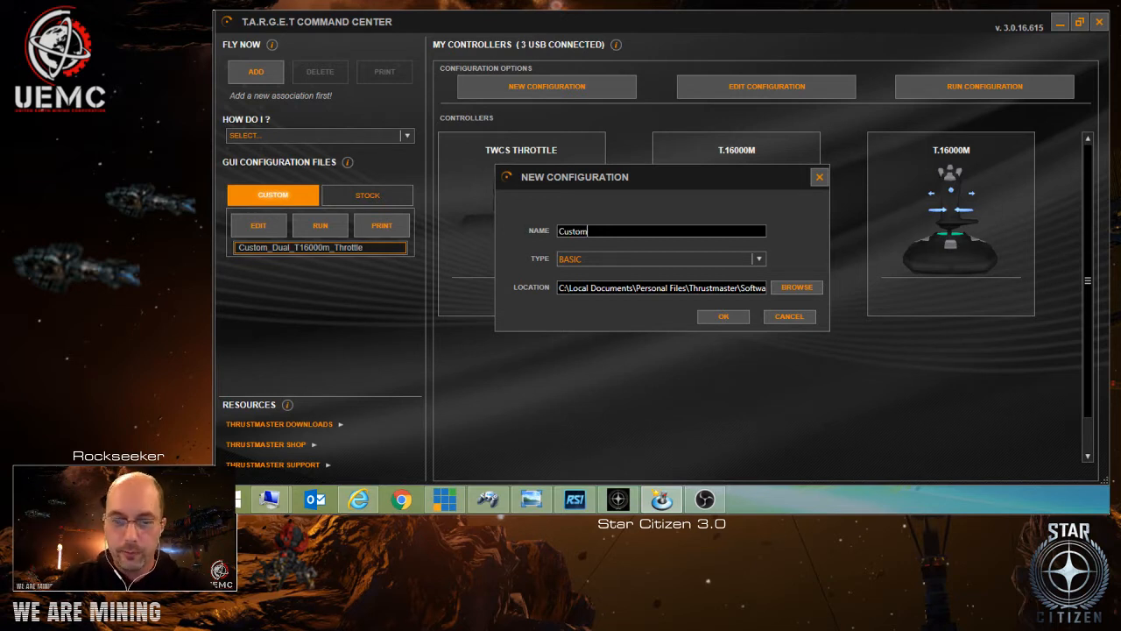
type("_")
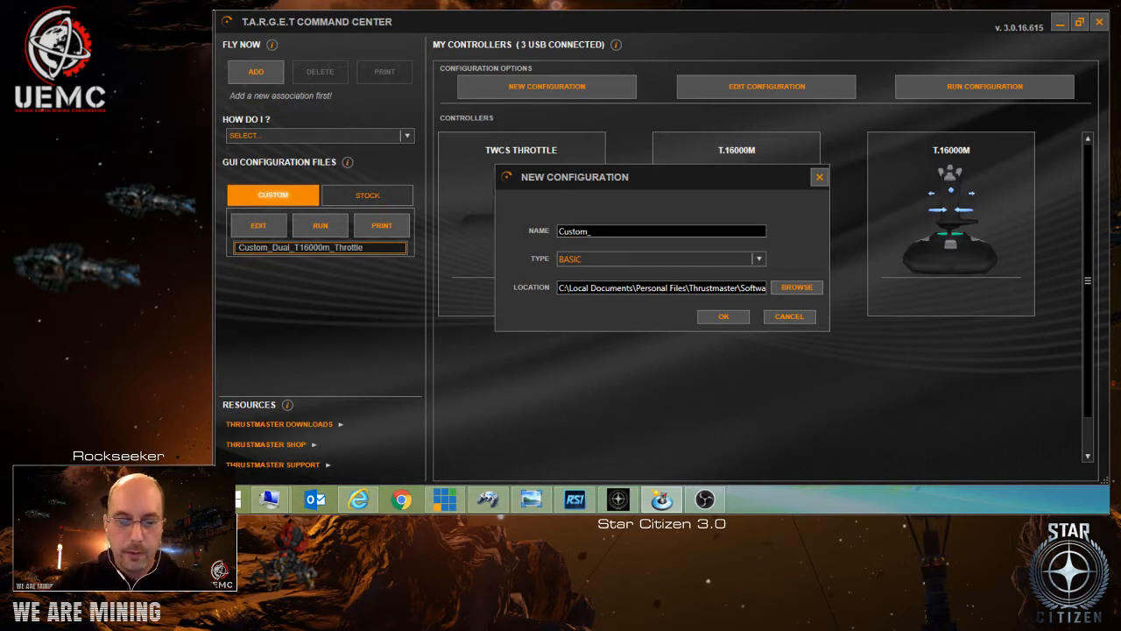
type("for_")
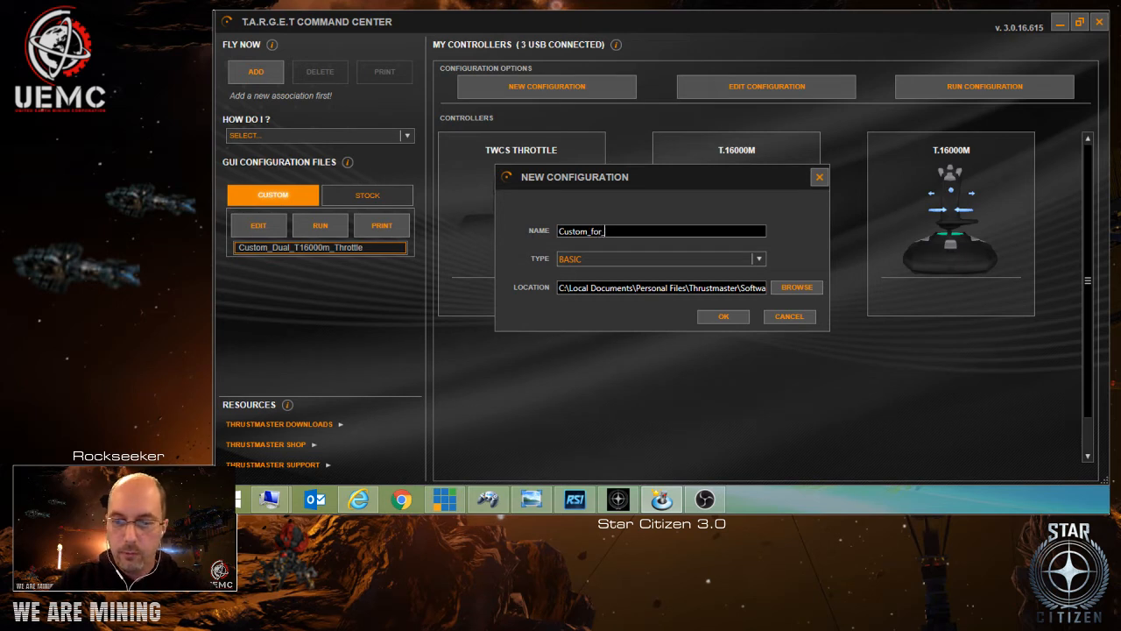
type("YouTube")
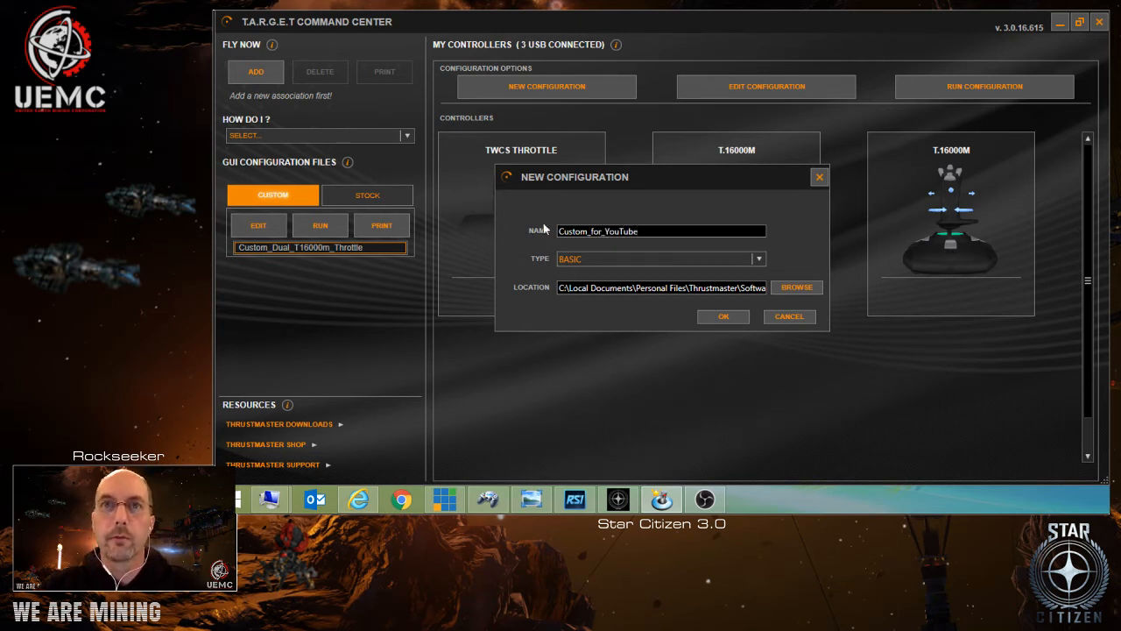
left_click(761, 259)
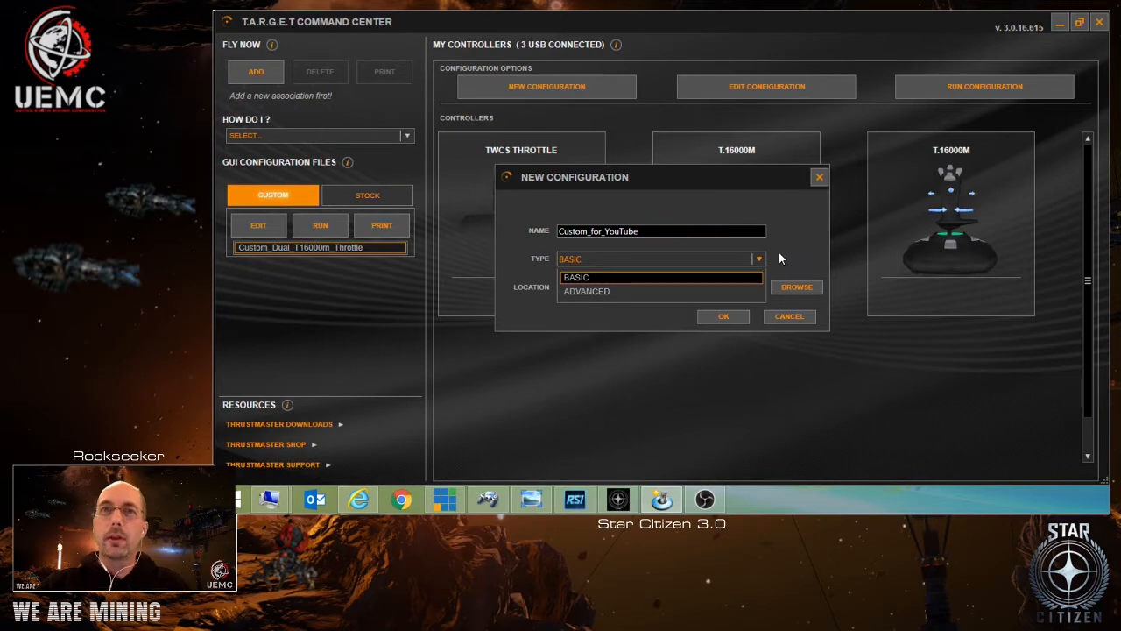
left_click(794, 231)
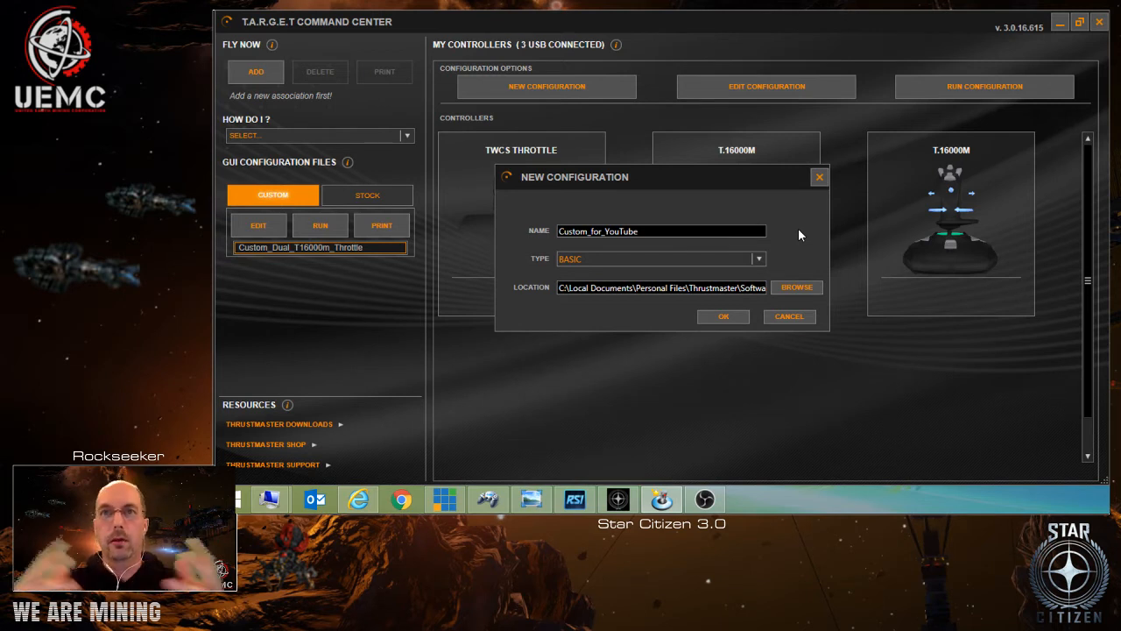
left_click(725, 318)
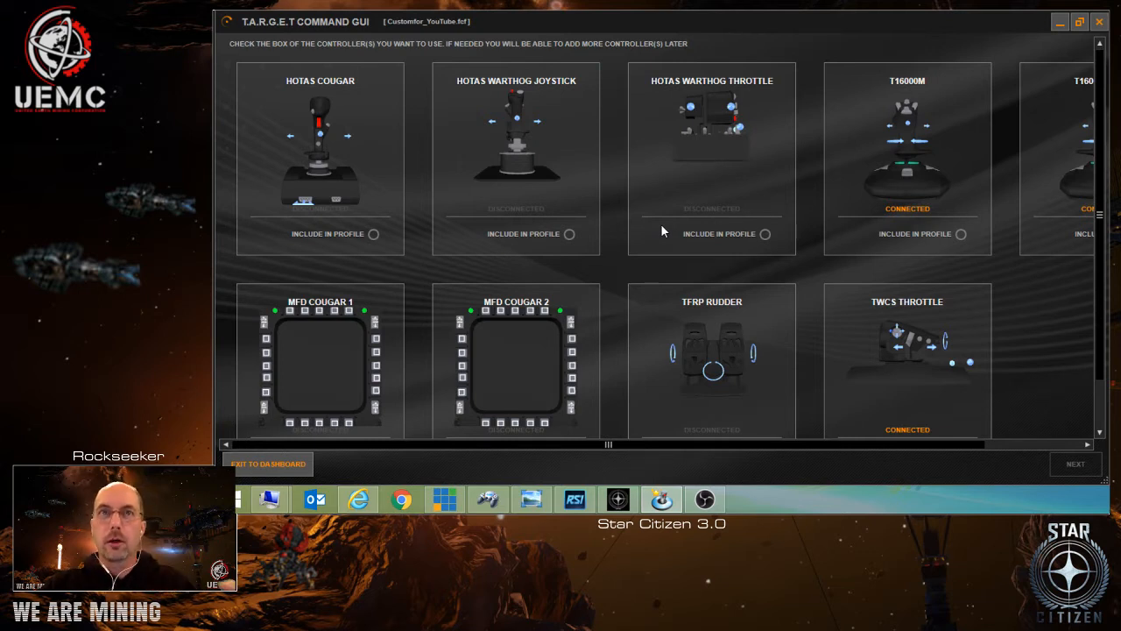
Include the T16000M, T16000M LEFT and TWCS Throttle controllers in the profile and continue to the axes mapping.
left_click_drag(643, 447, 1040, 447)
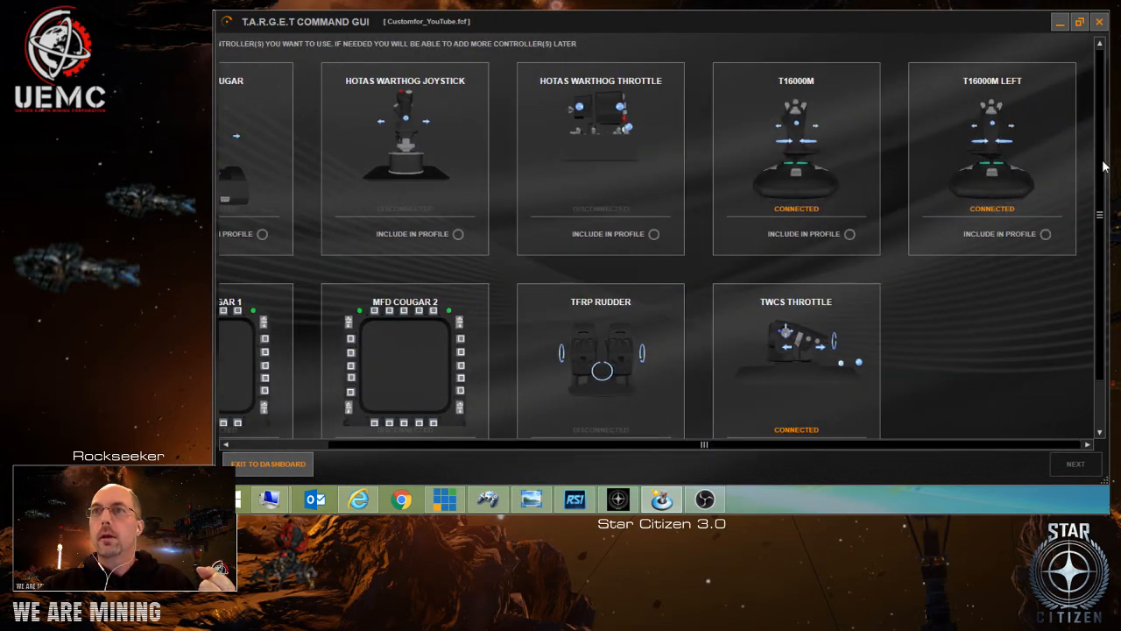
left_click_drag(1100, 173, 1098, 225)
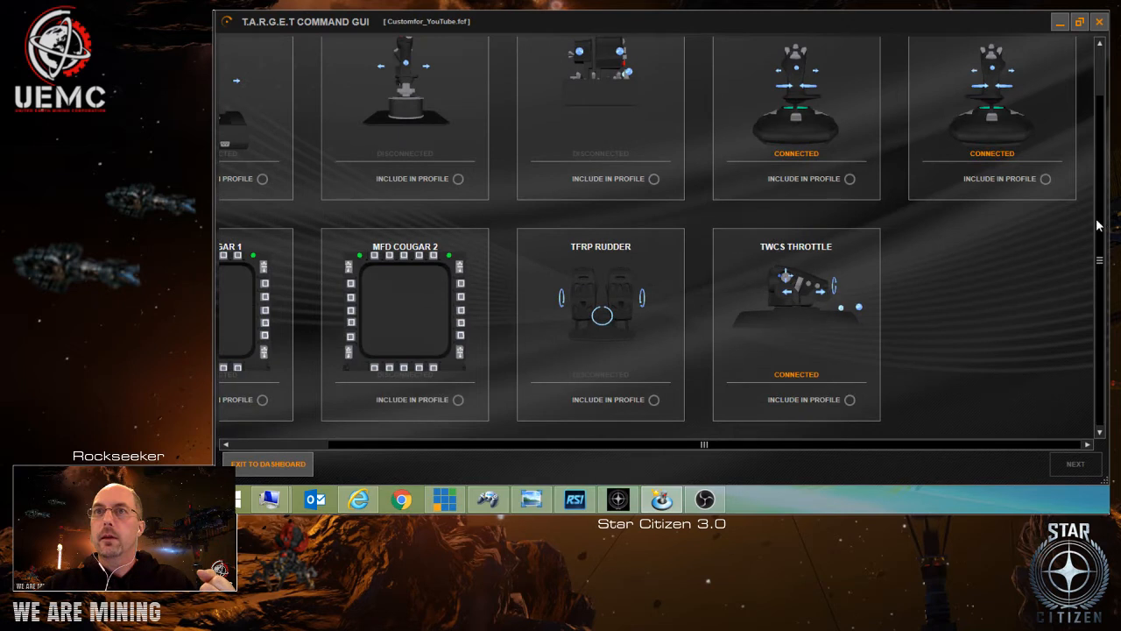
left_click(850, 179)
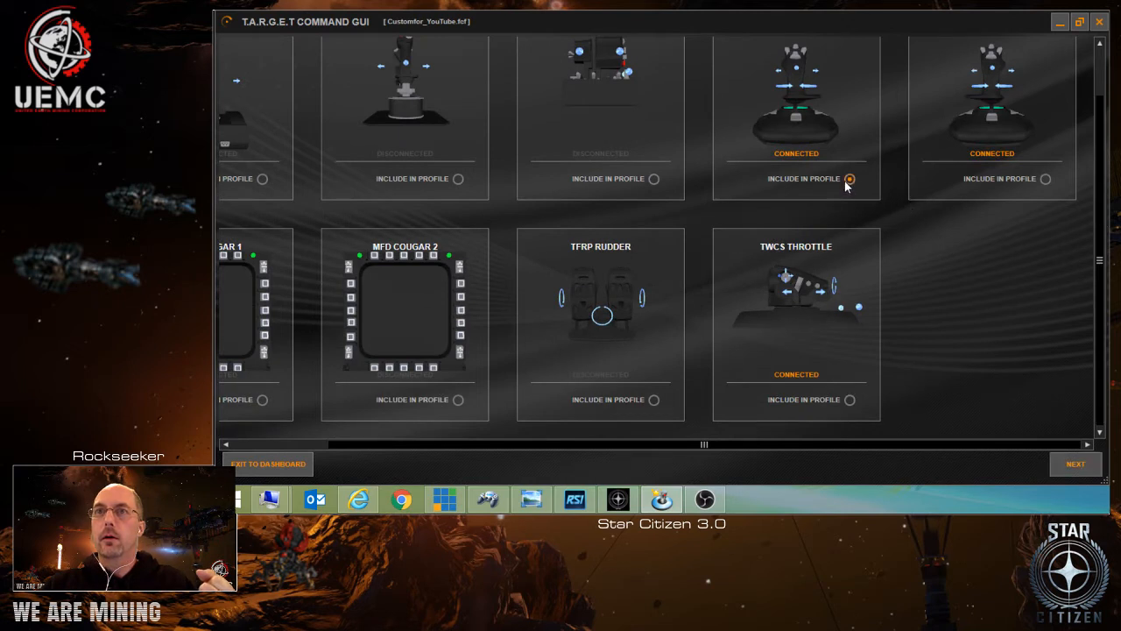
left_click(1047, 178)
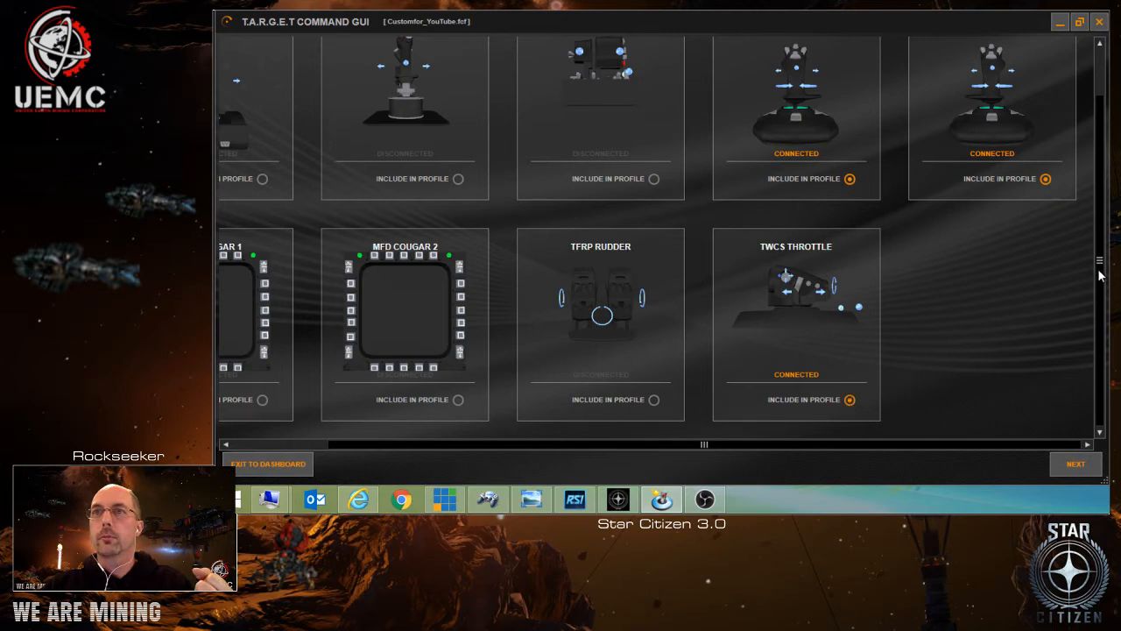
left_click_drag(1102, 275, 1100, 232)
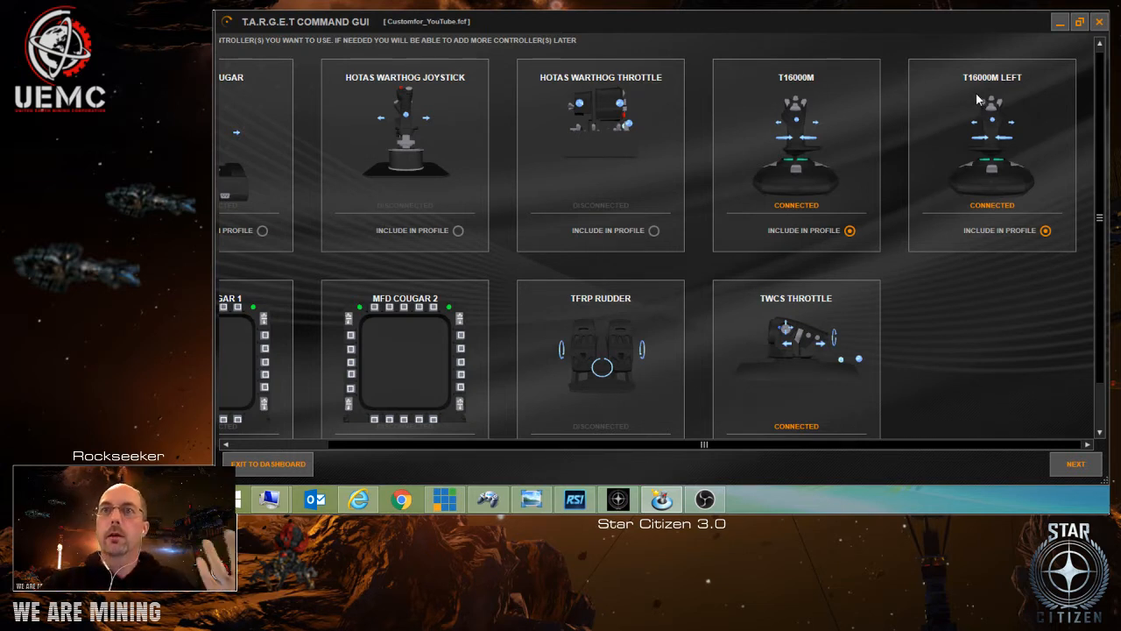
left_click(1076, 465)
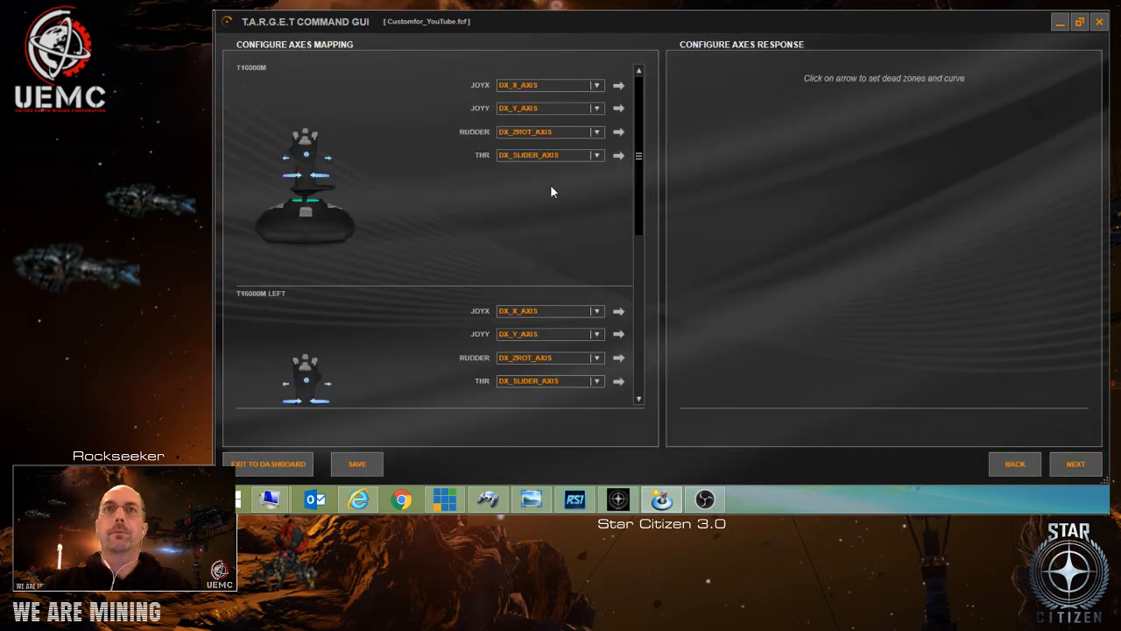
Examine the default axis mappings of both T16000M joysticks and the TWCS Throttle.
left_click_drag(643, 160, 651, 136)
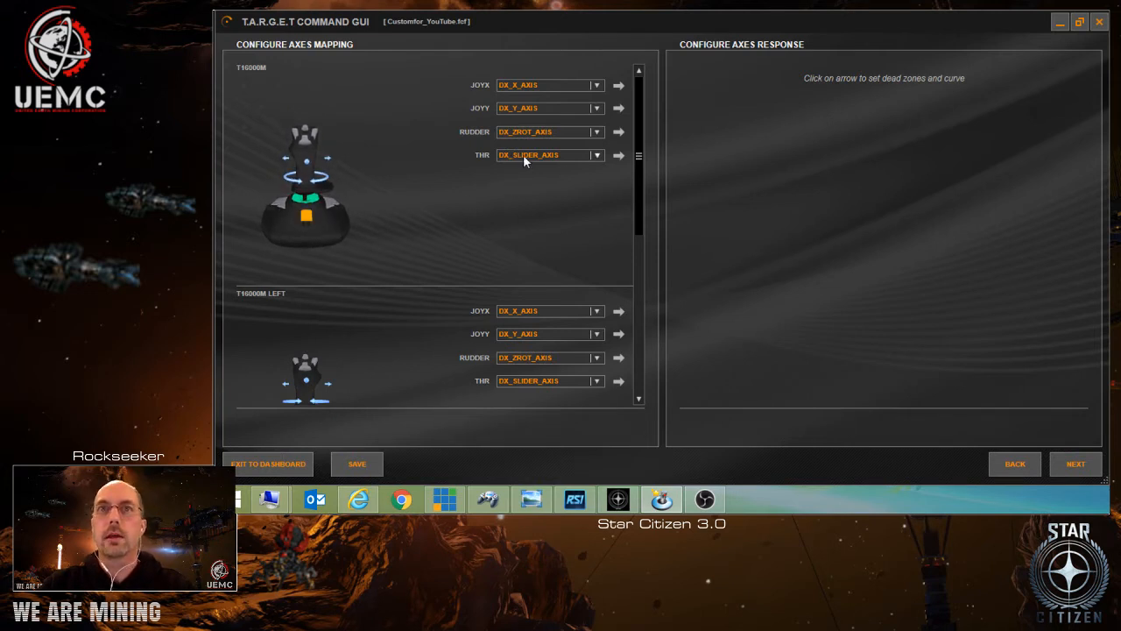
left_click_drag(635, 162, 641, 319)
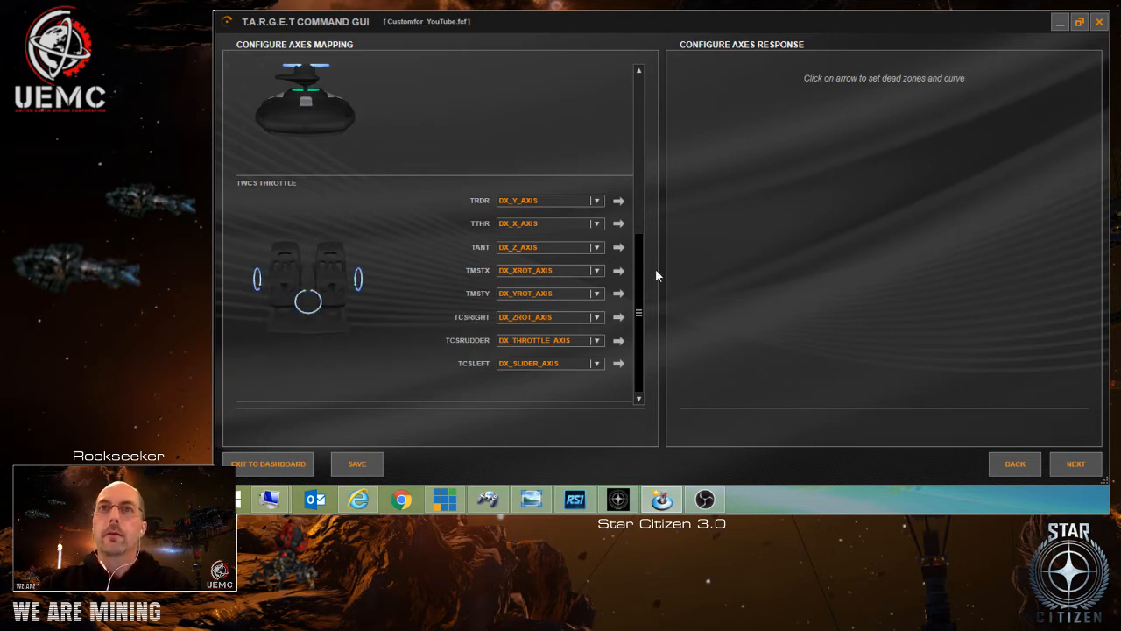
left_click_drag(641, 259, 643, 91)
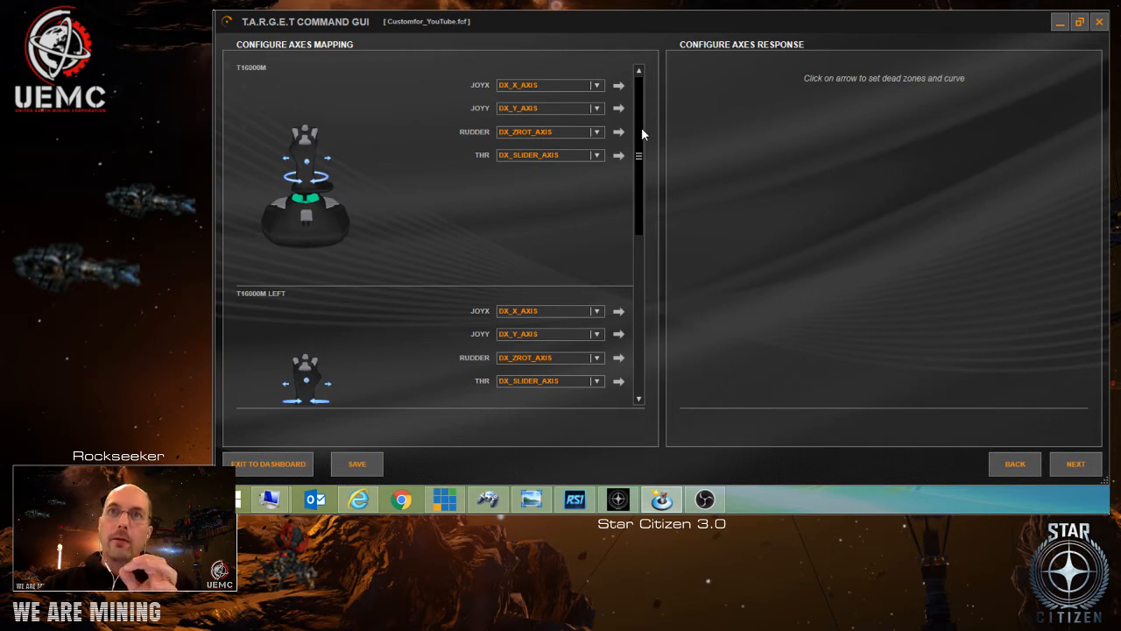
scroll(643, 133, "down", 1)
left_click_drag(643, 134, 644, 284)
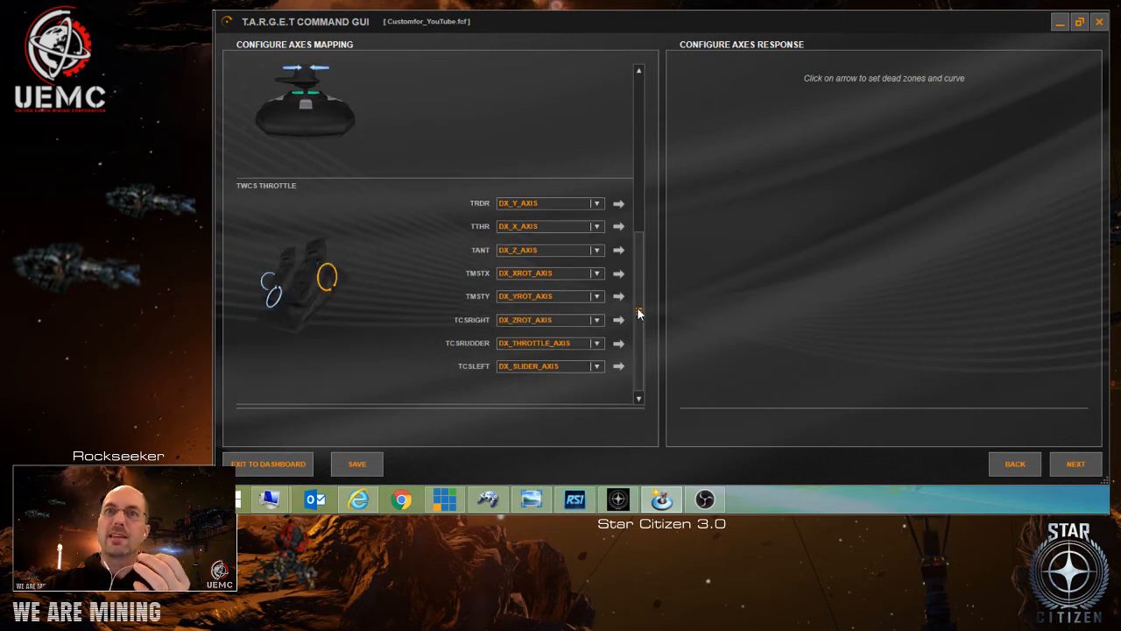
left_click_drag(636, 313, 643, 232)
left_click_drag(654, 158, 656, 134)
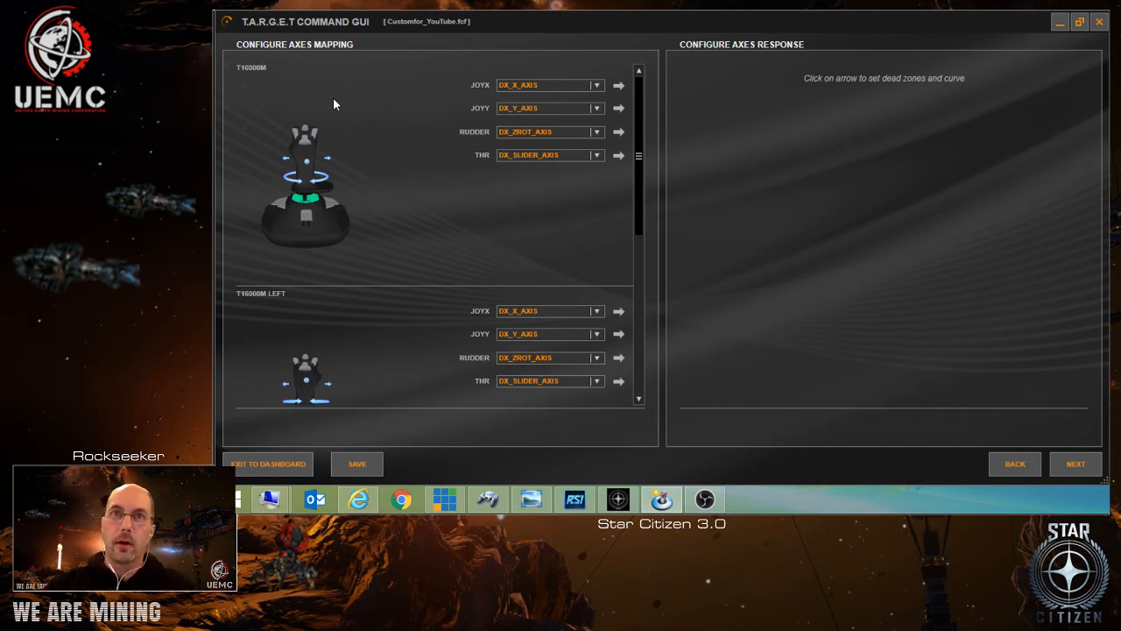
Set the THR axis mapping of the T16000M joystick to NONE.
left_click(599, 156)
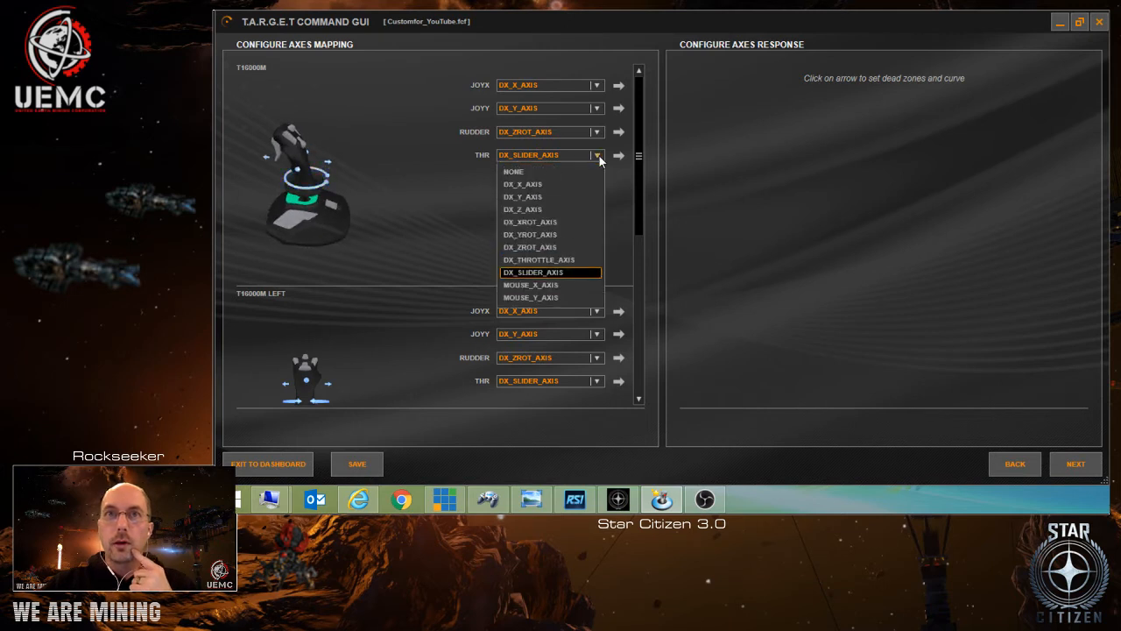
left_click(547, 172)
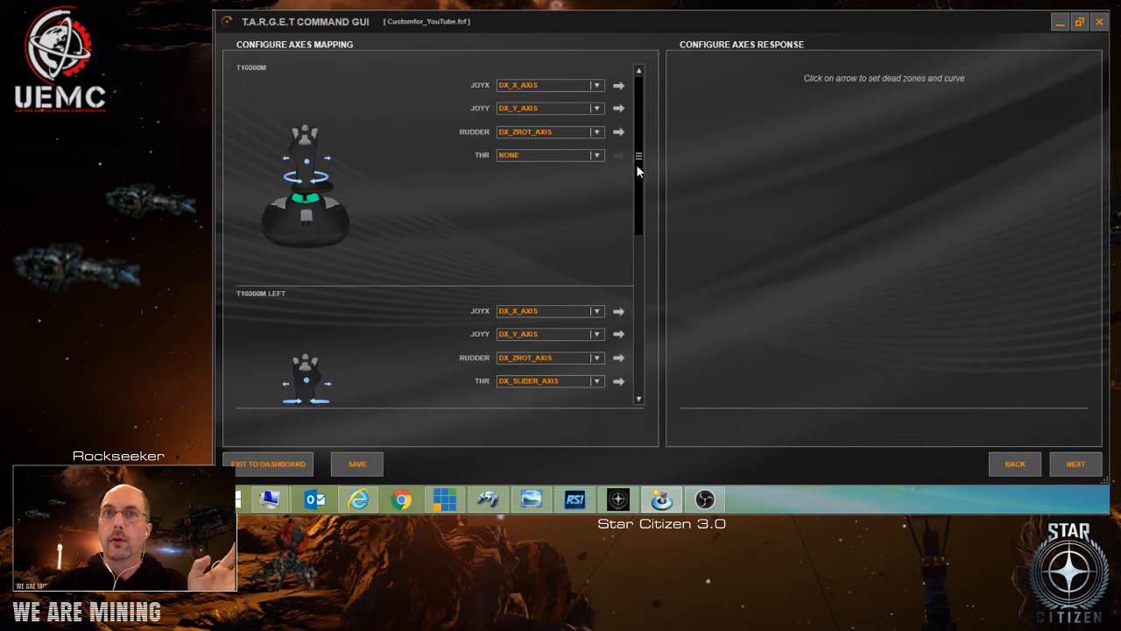
Map the T16000M LEFT joystick's JOYX to DX_XROT_AXIS, JOYY to DX_YROT_AXIS and RUDDER to DX_Z_AXIS.
left_click_drag(636, 163, 633, 238)
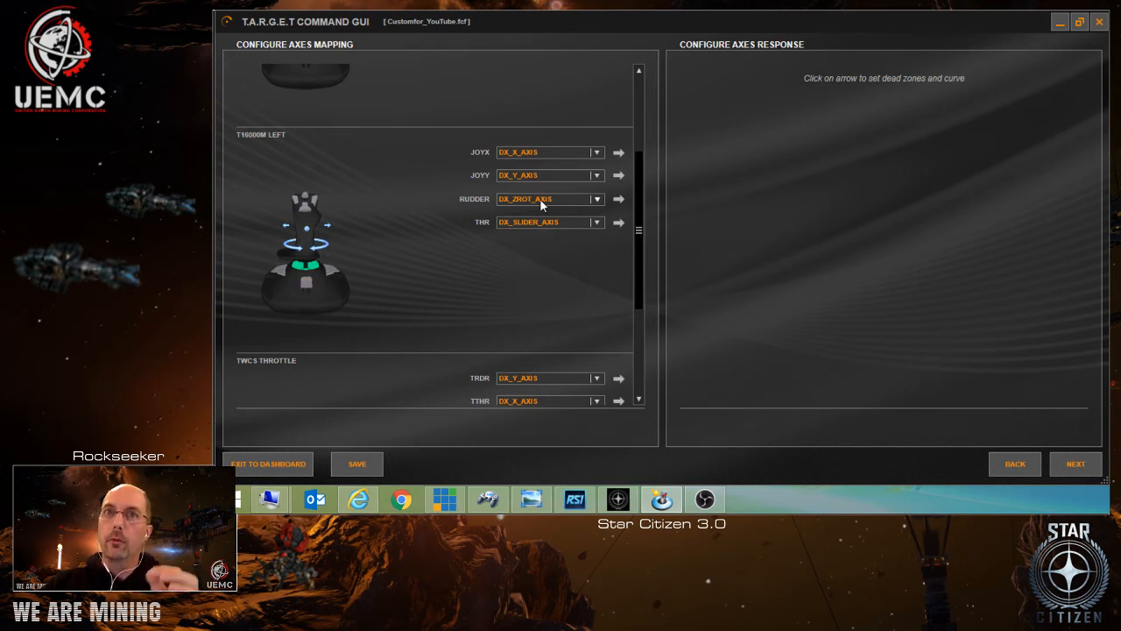
left_click(596, 154)
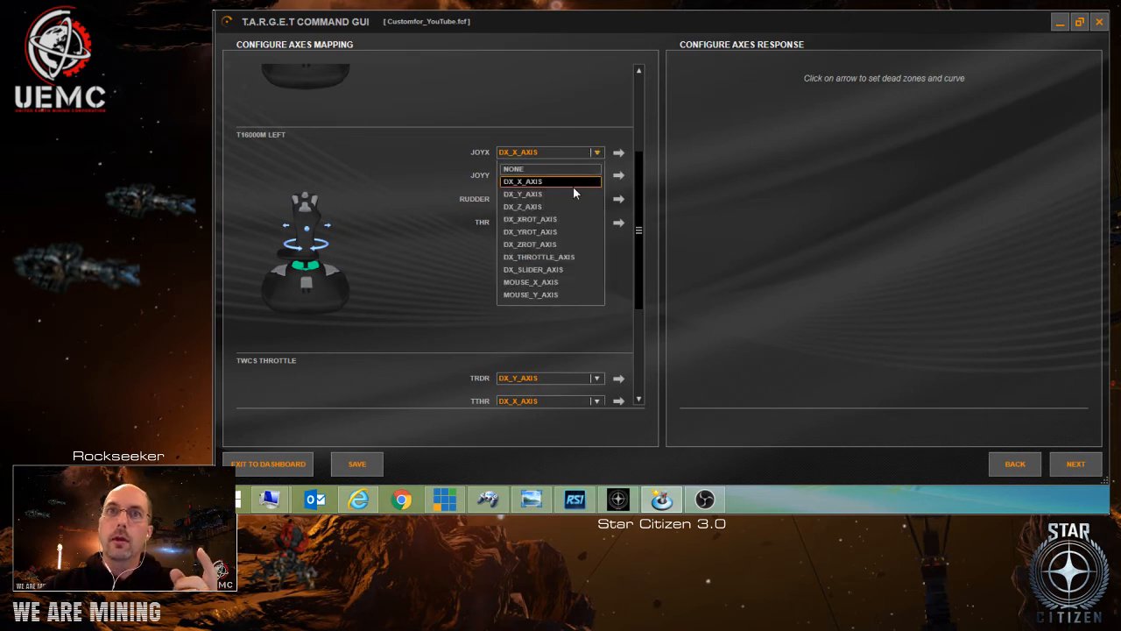
left_click(565, 220)
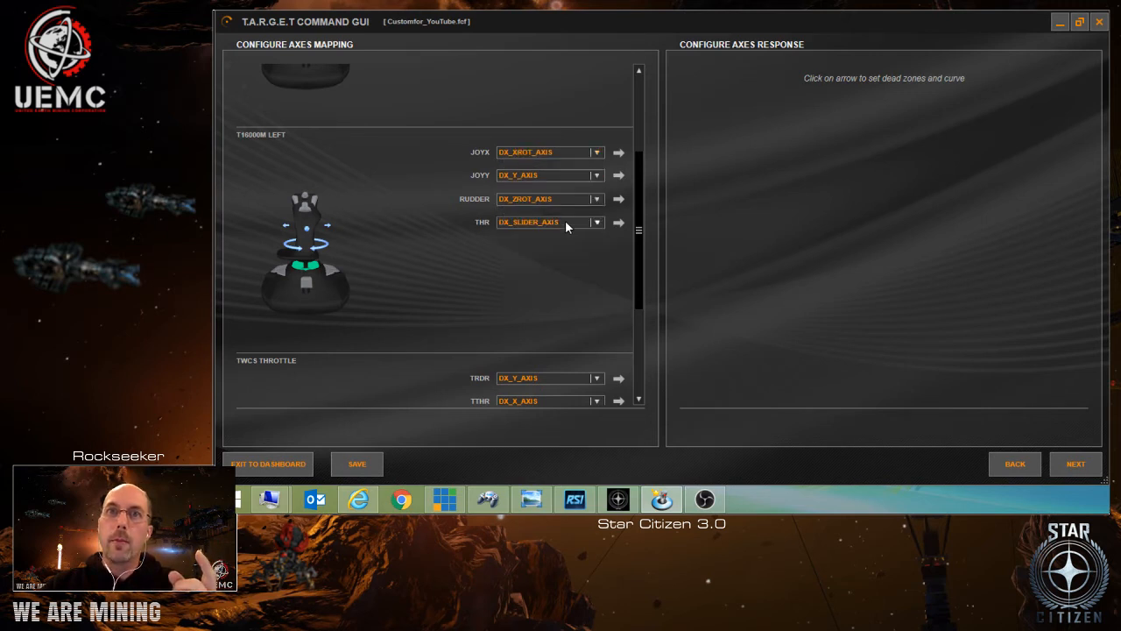
left_click(595, 174)
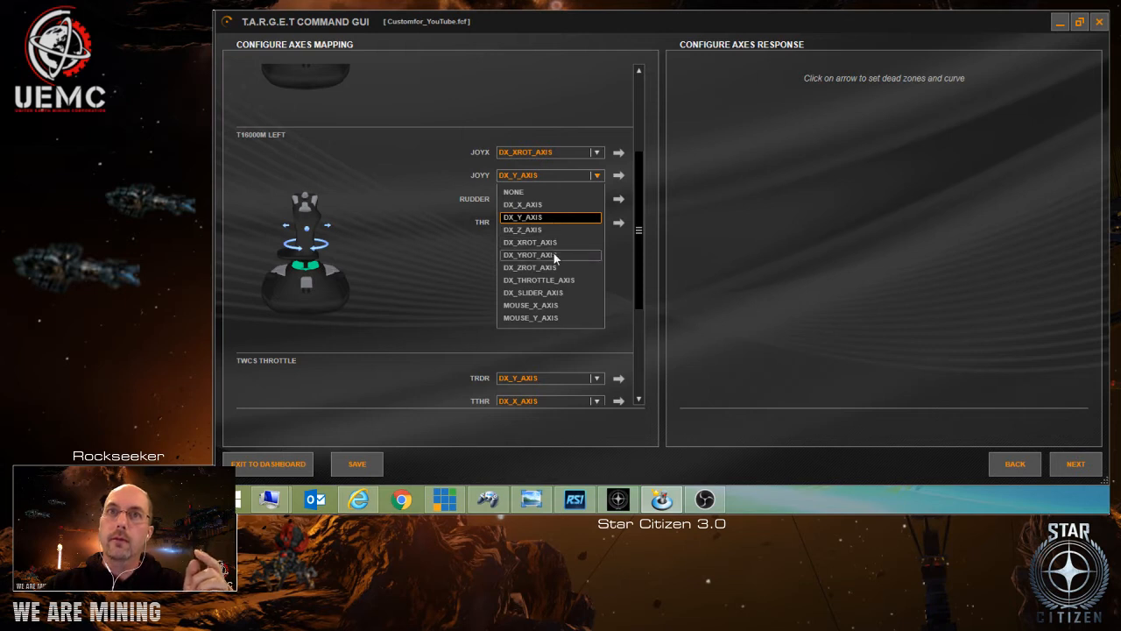
left_click(553, 254)
left_click(594, 198)
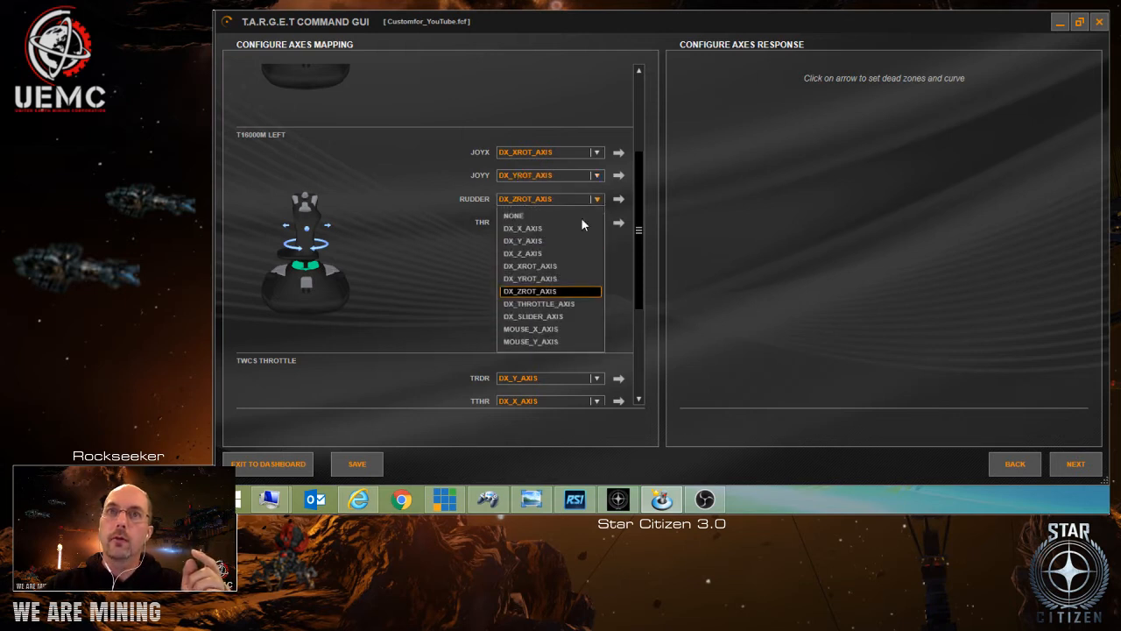
left_click(550, 254)
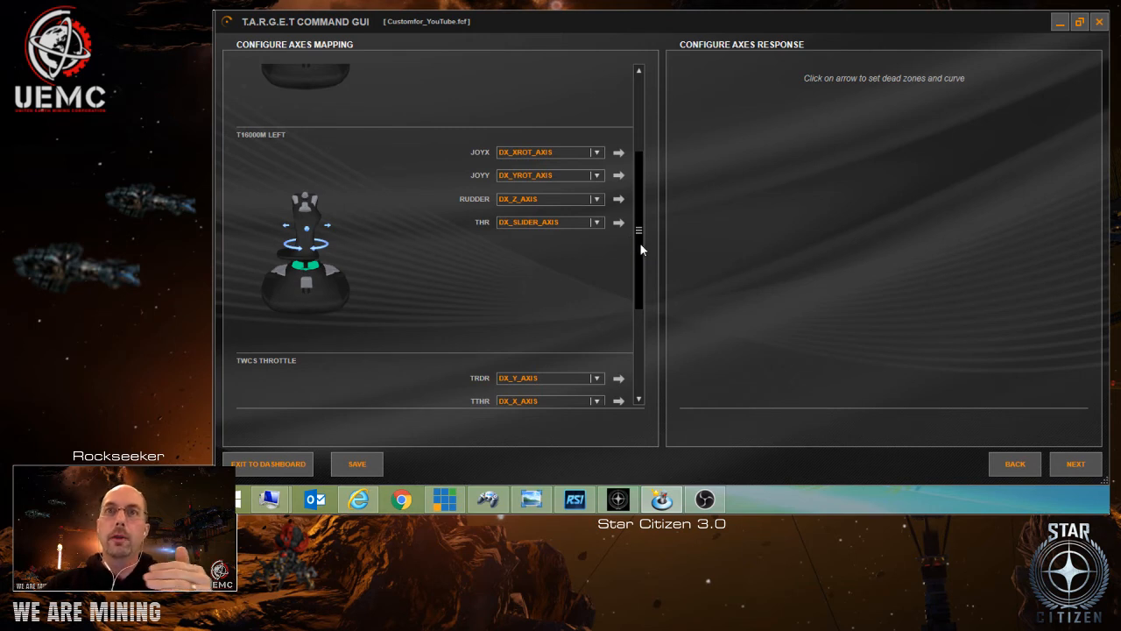
Set the THR axis mapping of the T16000M LEFT joystick to NONE.
left_click_drag(640, 244, 651, 173)
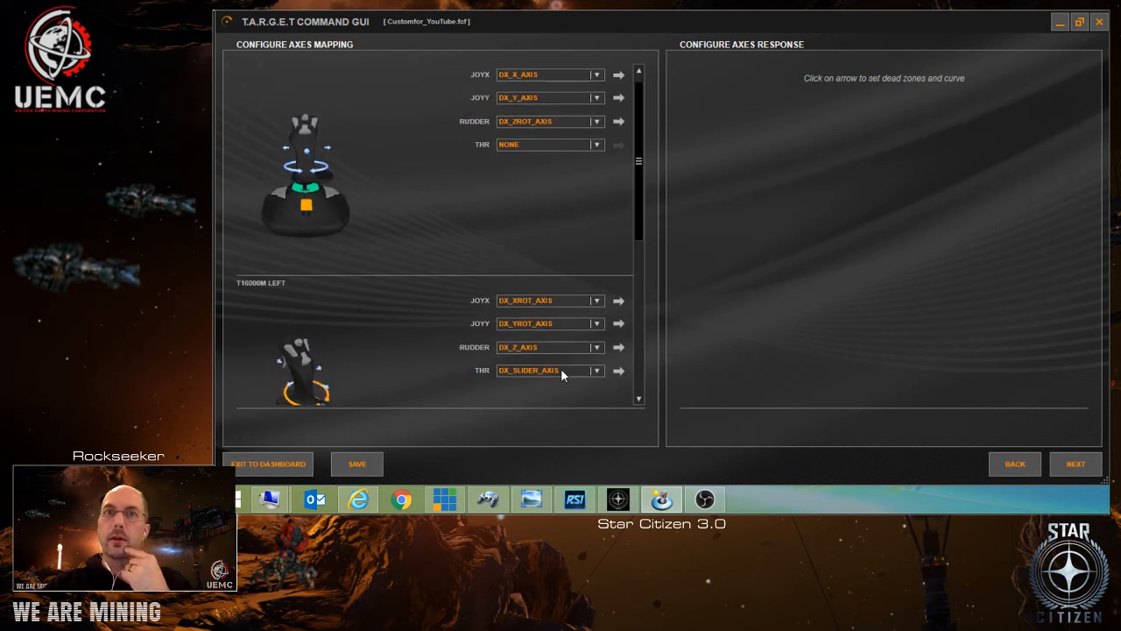
left_click(598, 371)
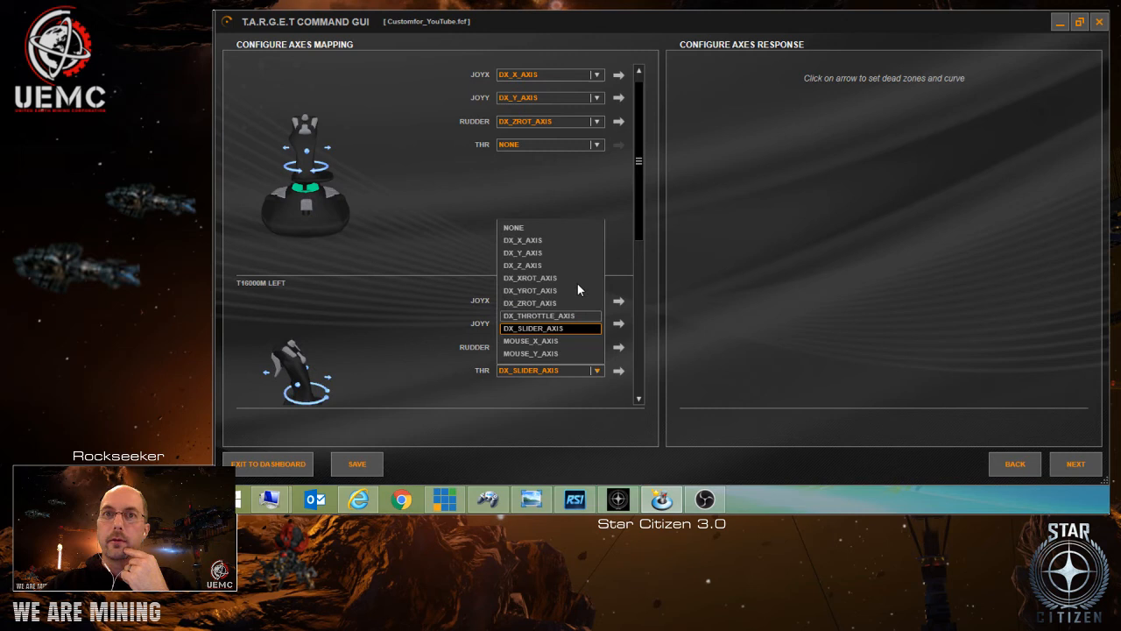
left_click(539, 226)
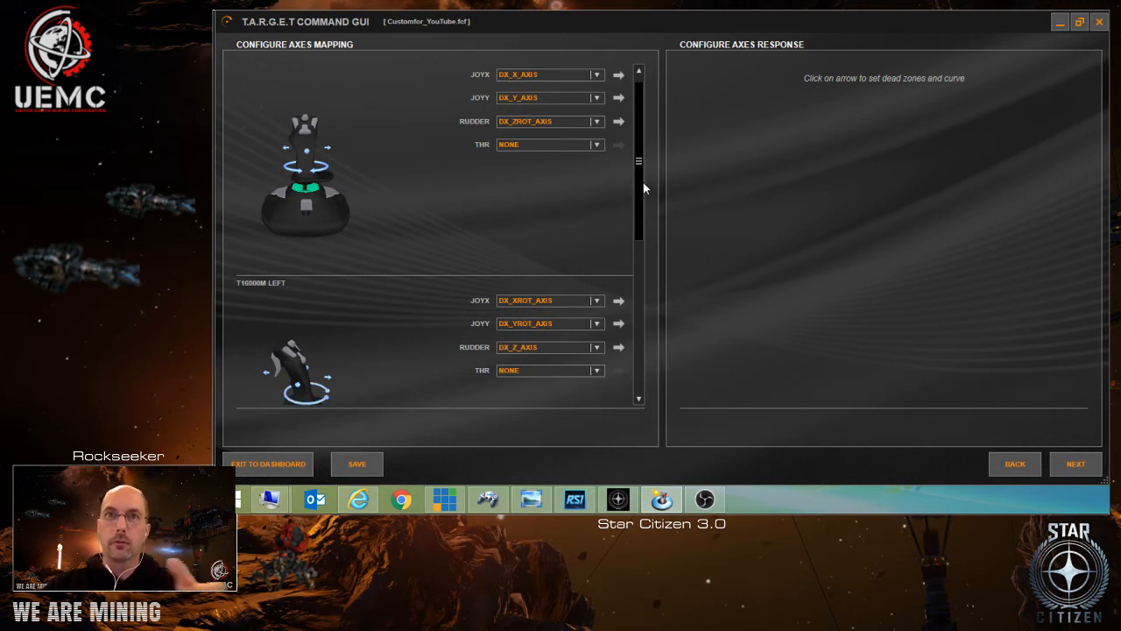
Map the TWCS Throttle's TTHR axis to DX_THROTTLE_AXIS and its TRDR axis to DX_SLIDER_AXIS.
left_click_drag(639, 184, 651, 356)
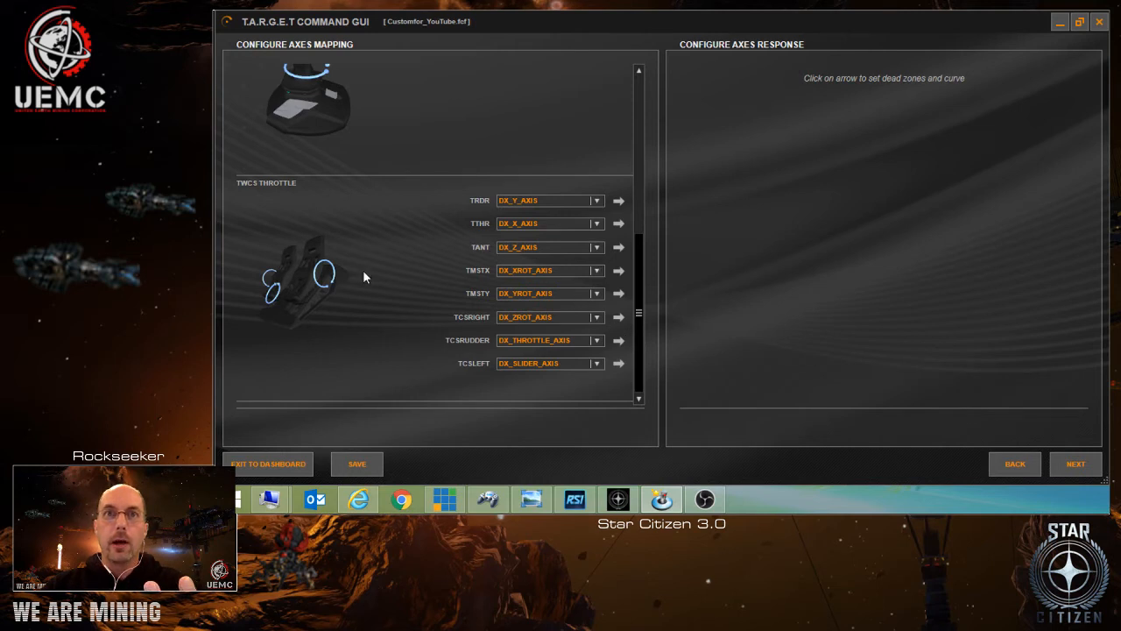
mouse_move(481, 248)
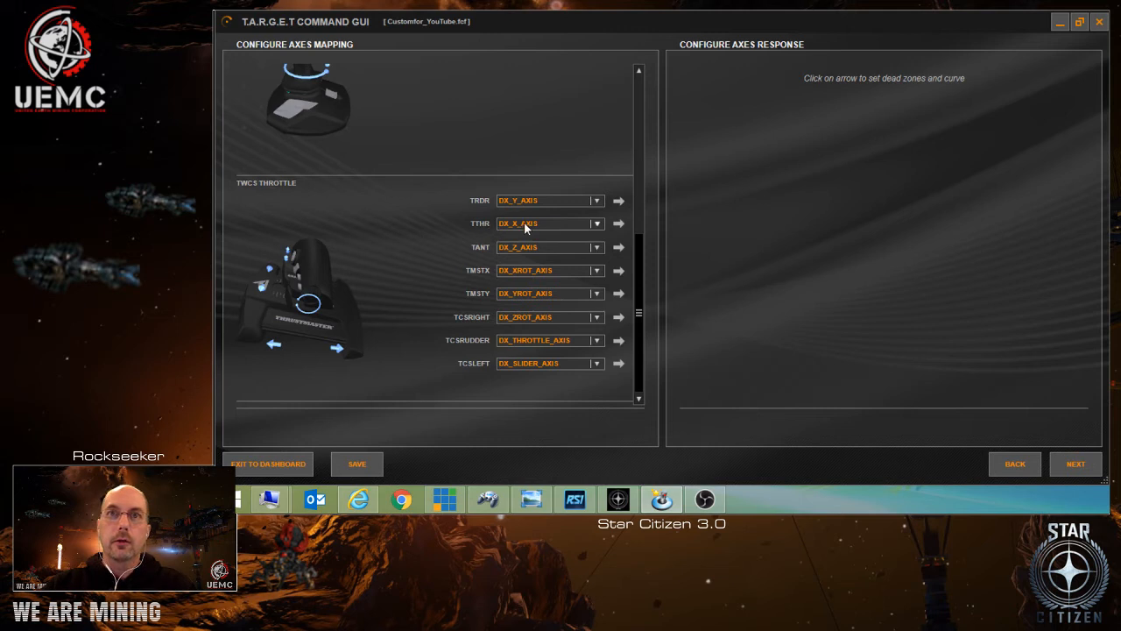
left_click(597, 224)
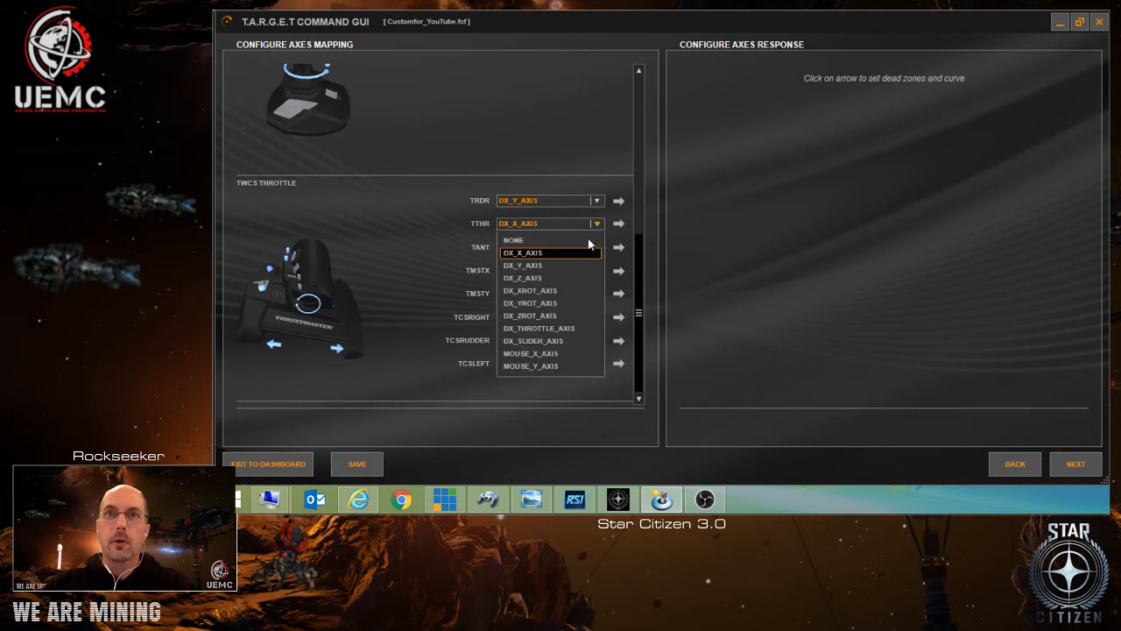
left_click(576, 328)
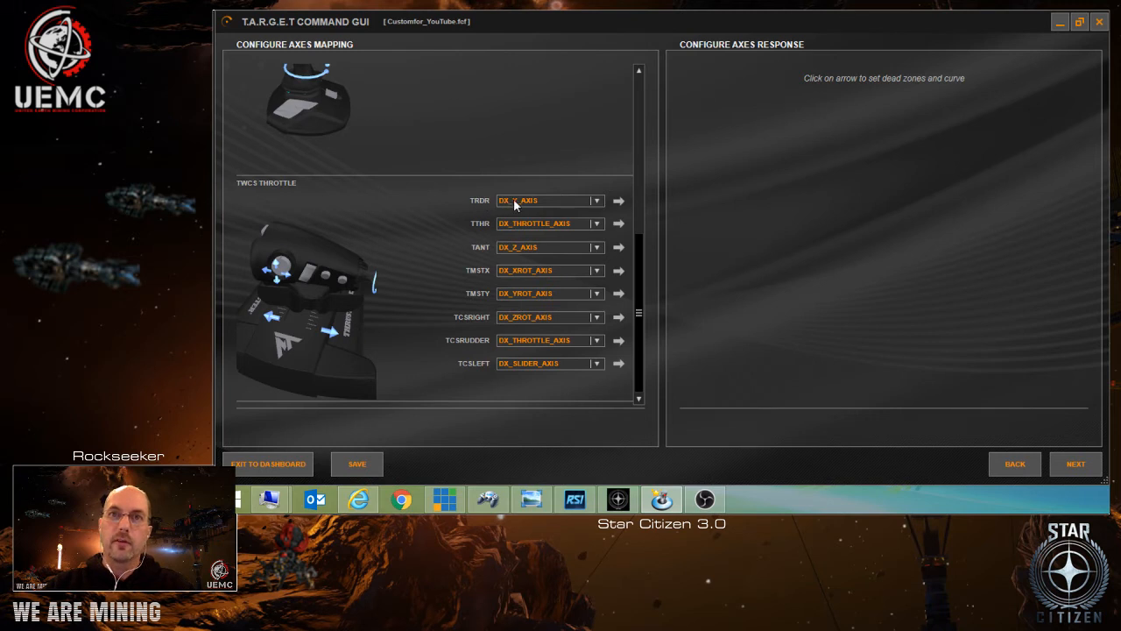
left_click(595, 203)
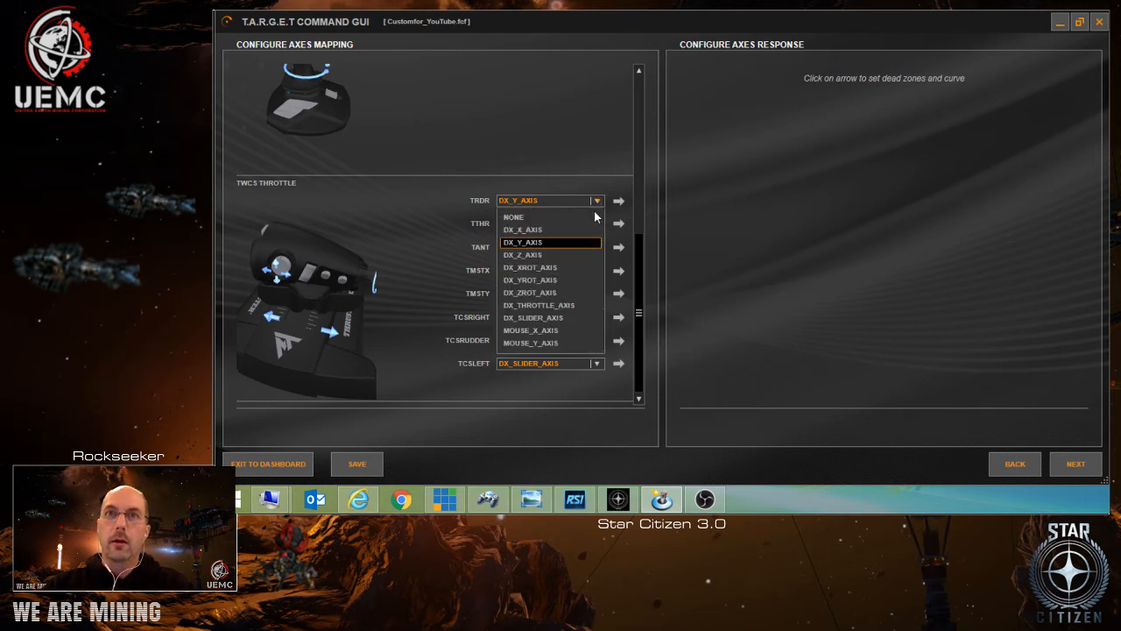
left_click(564, 317)
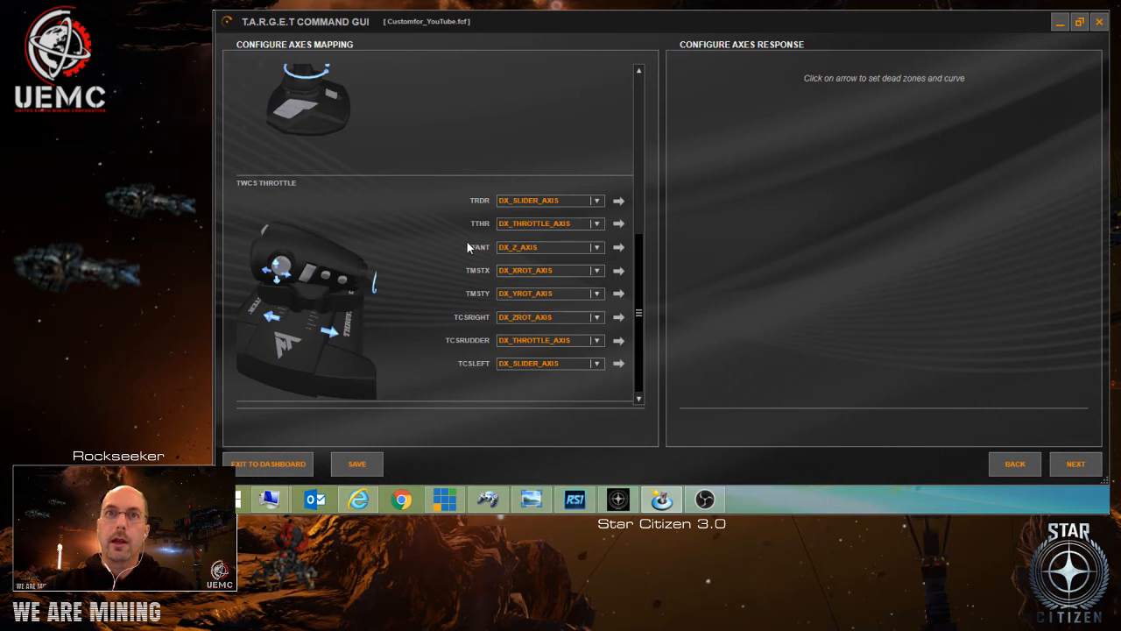
Set the TWCS Throttle's TANT, TMSTX and TMSTY axis mappings to NONE.
left_click(596, 249)
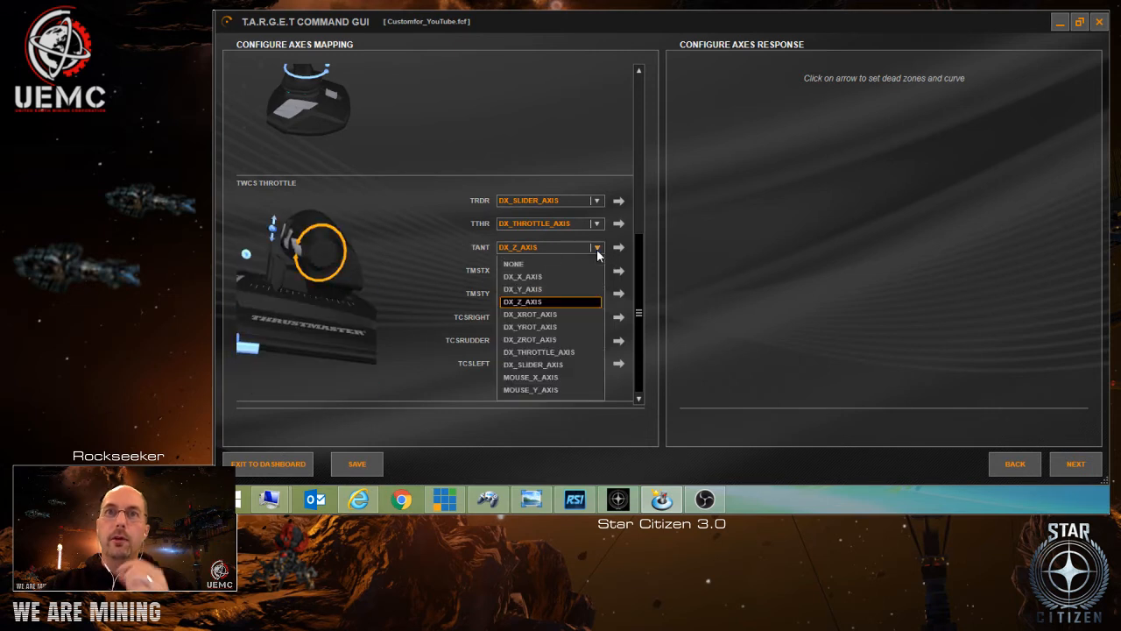
left_click(587, 261)
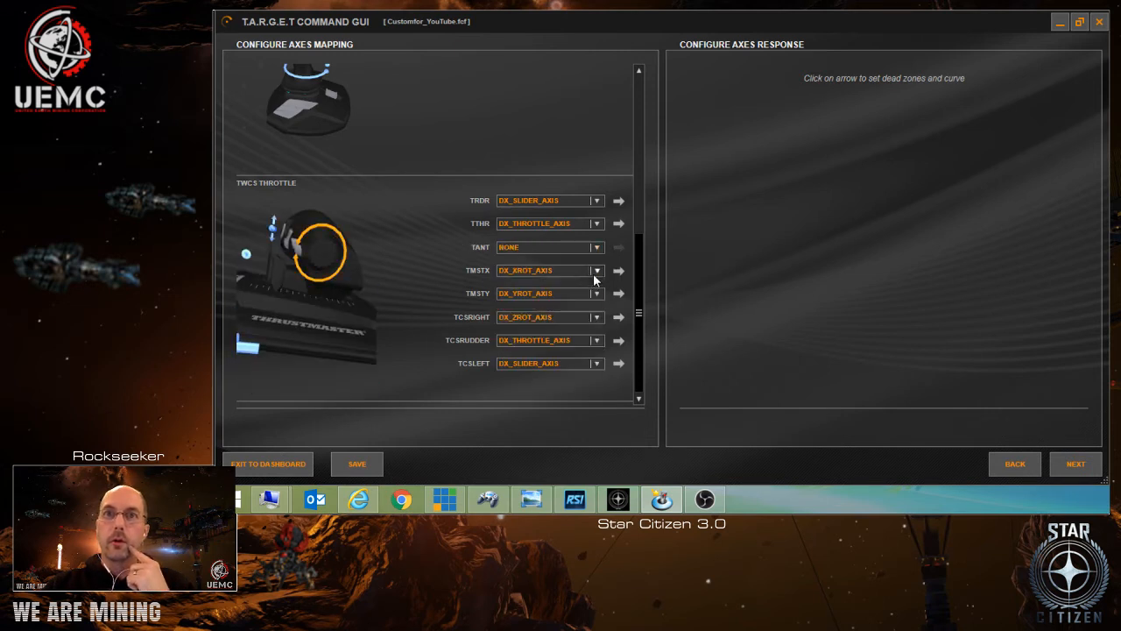
left_click(596, 270)
left_click(587, 288)
left_click(596, 294)
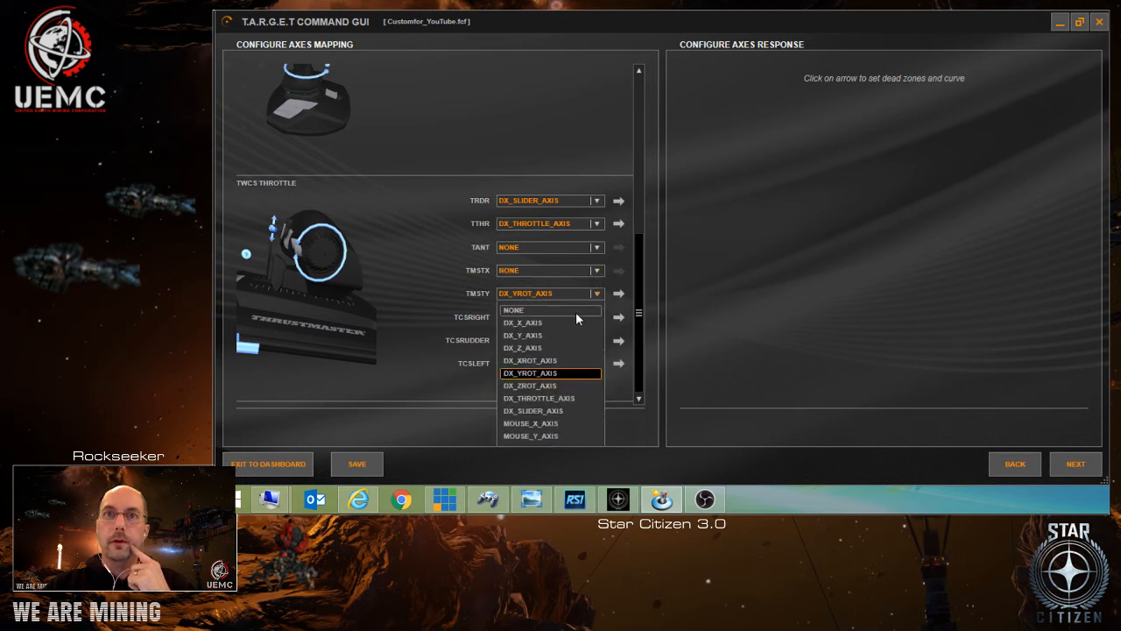
left_click(576, 311)
Set the TWCS Throttle's TCSRIGHT, TCSRUDDER and TCSLEFT axis mappings to NONE.
left_click(584, 319)
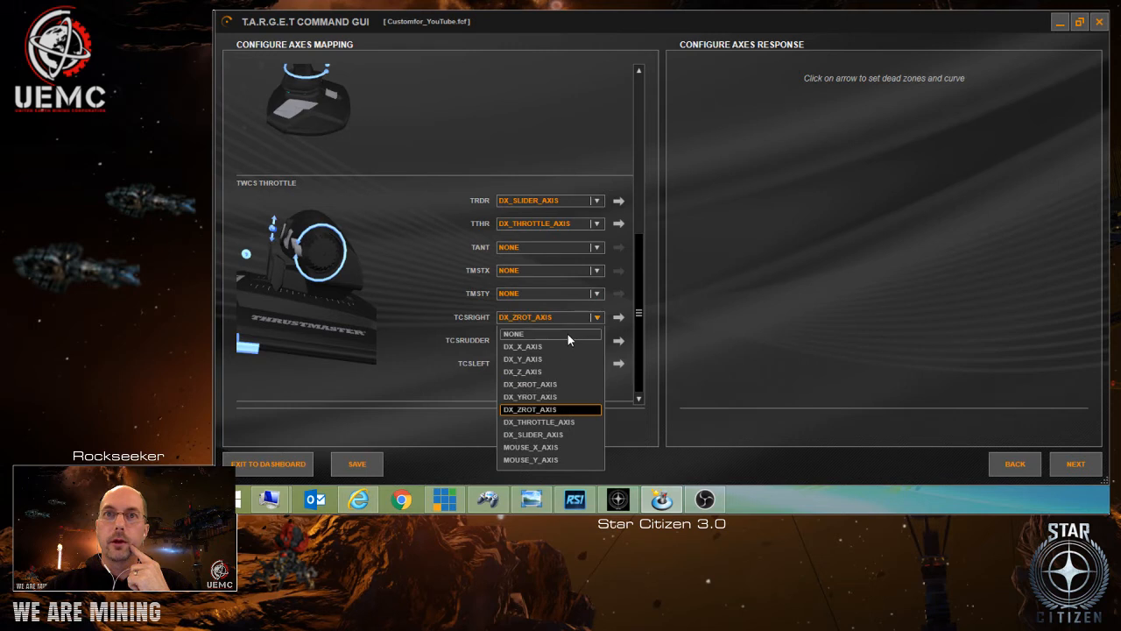
left_click(567, 333)
left_click(569, 343)
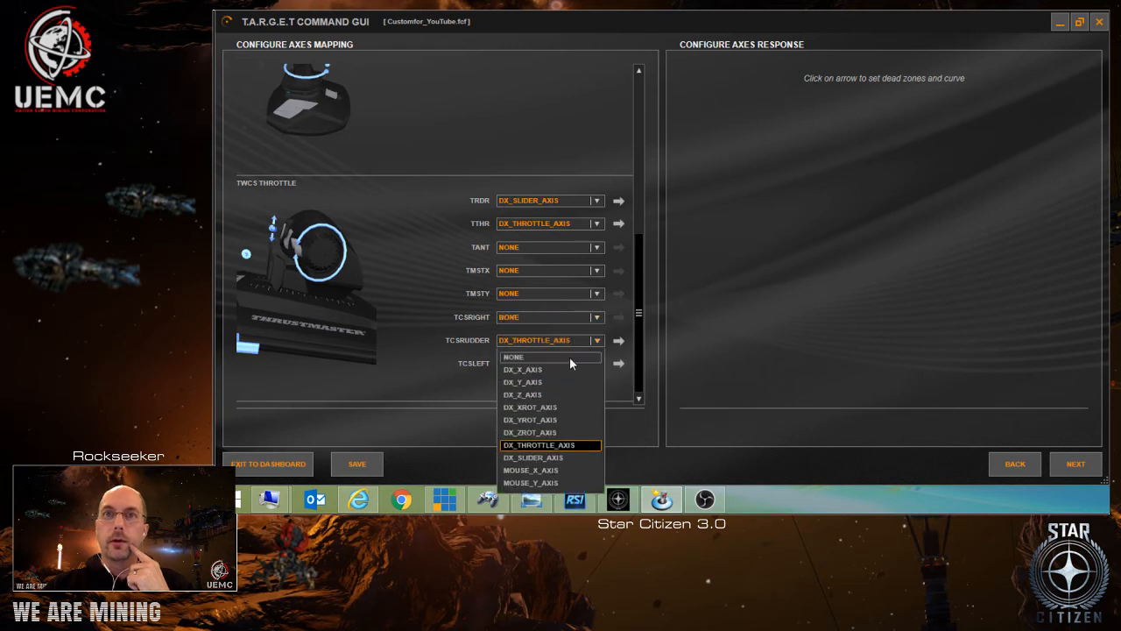
left_click(569, 357)
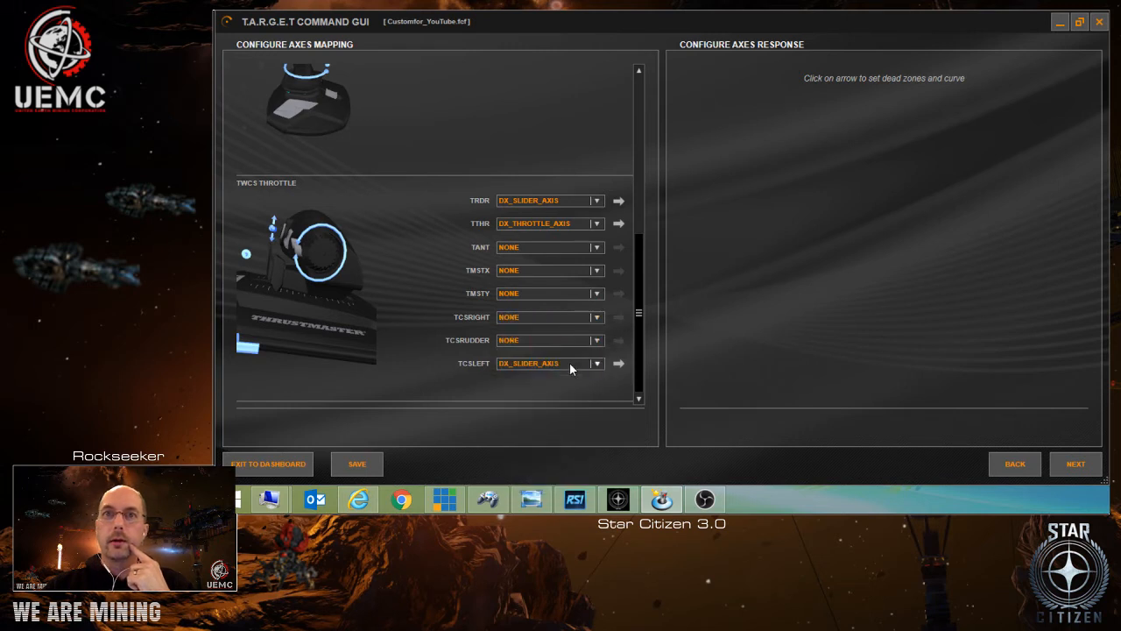
left_click(567, 363)
left_click(537, 223)
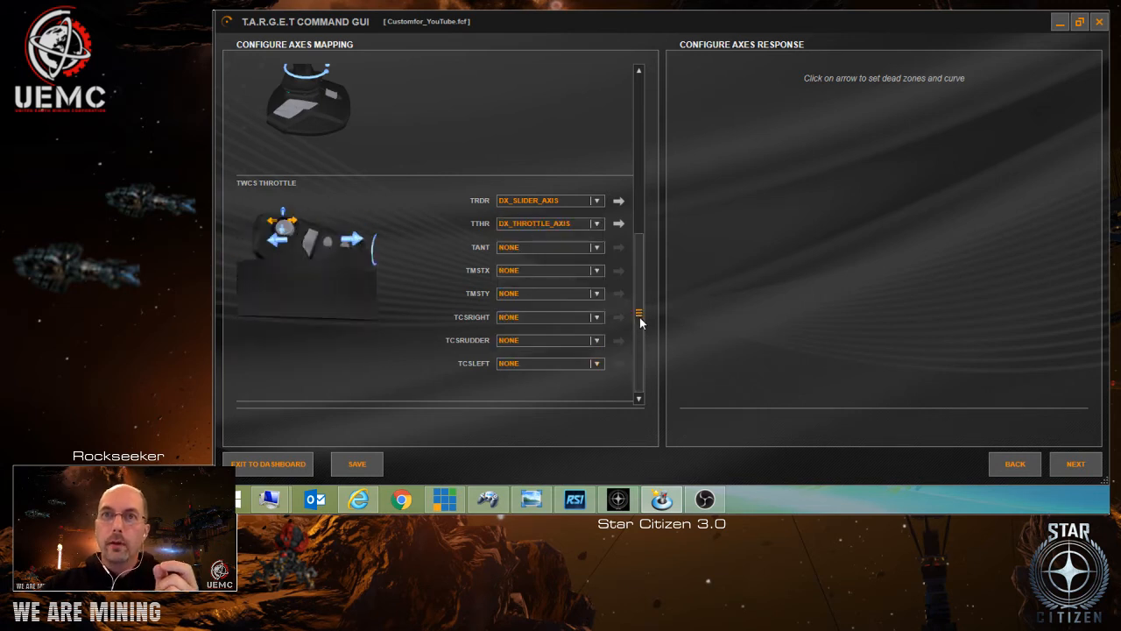
Review the axis mappings of all three controllers and check them against the Rockseeker Dual Joystick Configuration diagram in Windows Photo Viewer.
left_click_drag(640, 317, 647, 134)
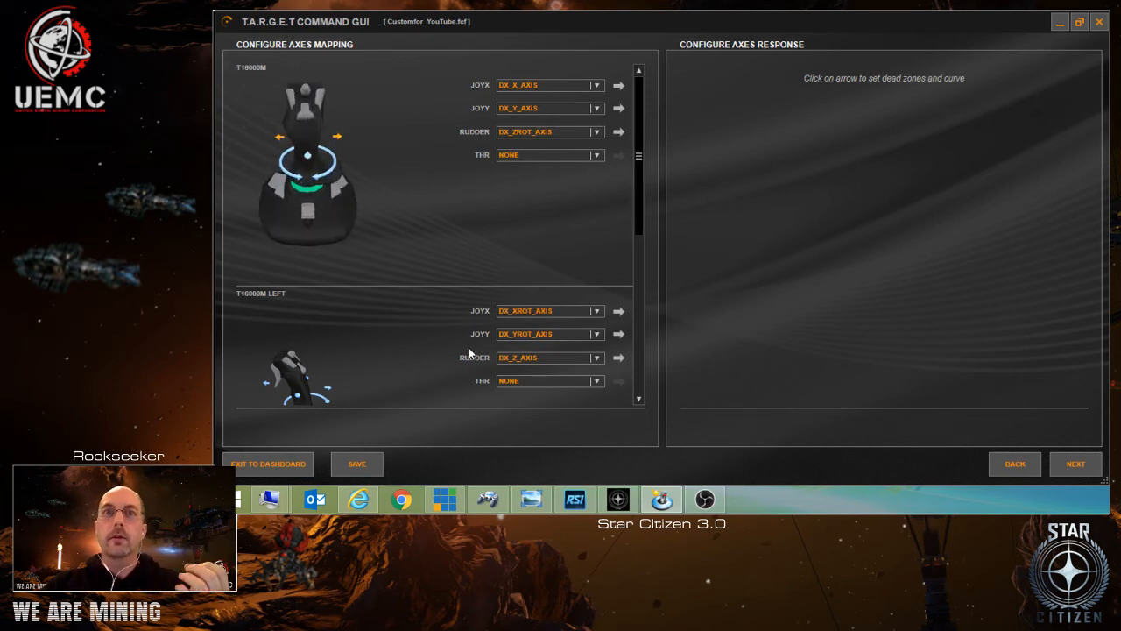
left_click_drag(637, 200, 651, 364)
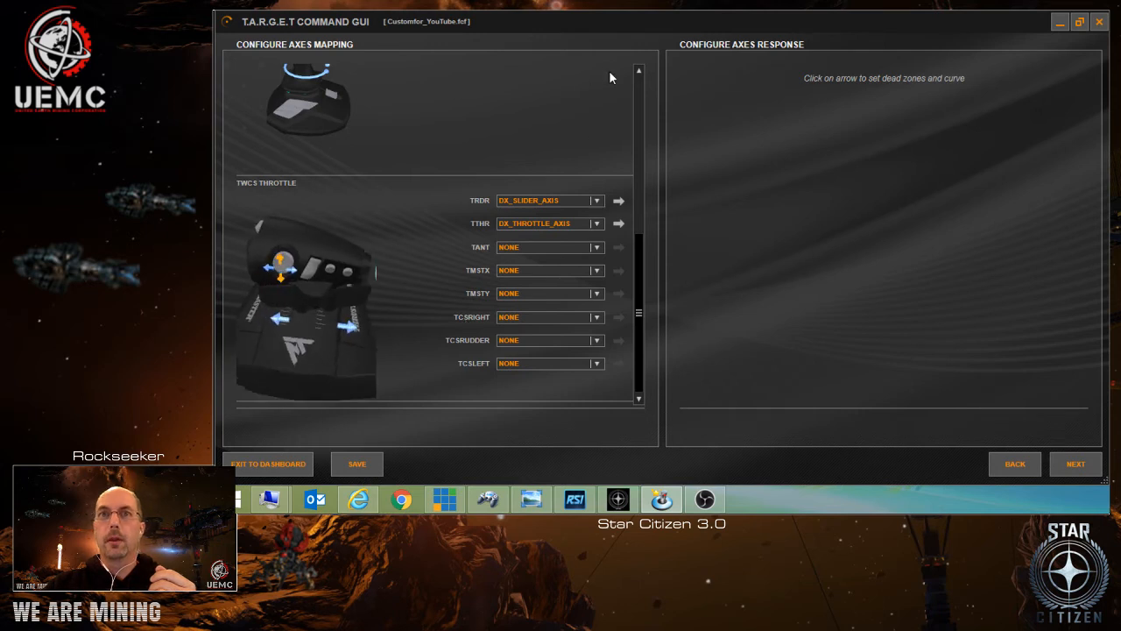
left_click(1076, 464)
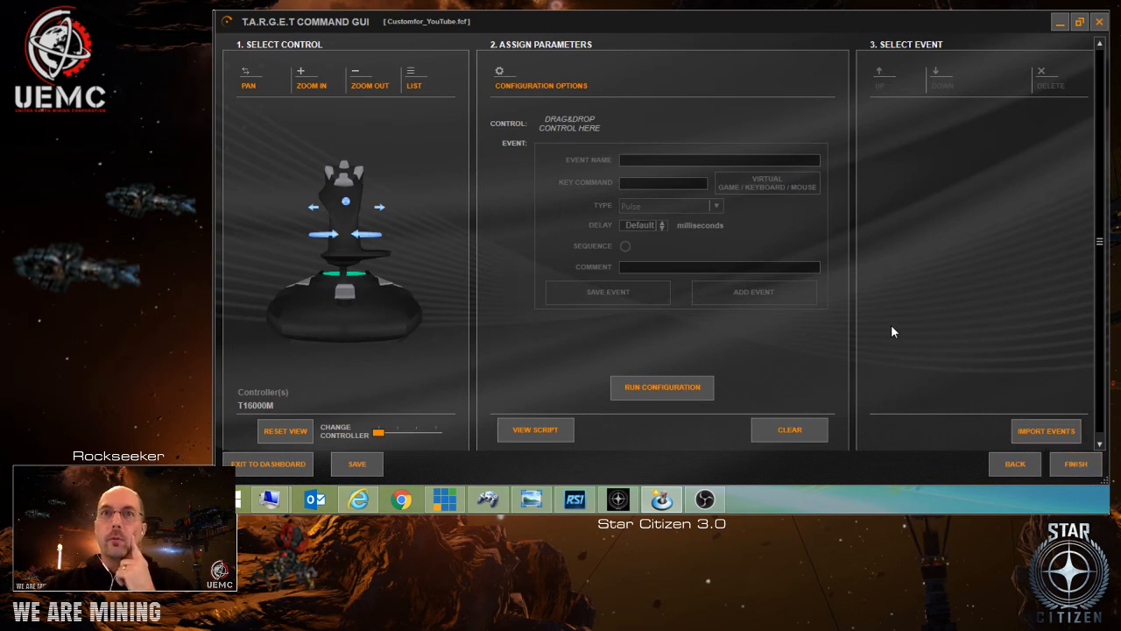
left_click(1017, 465)
left_click_drag(638, 314, 665, 86)
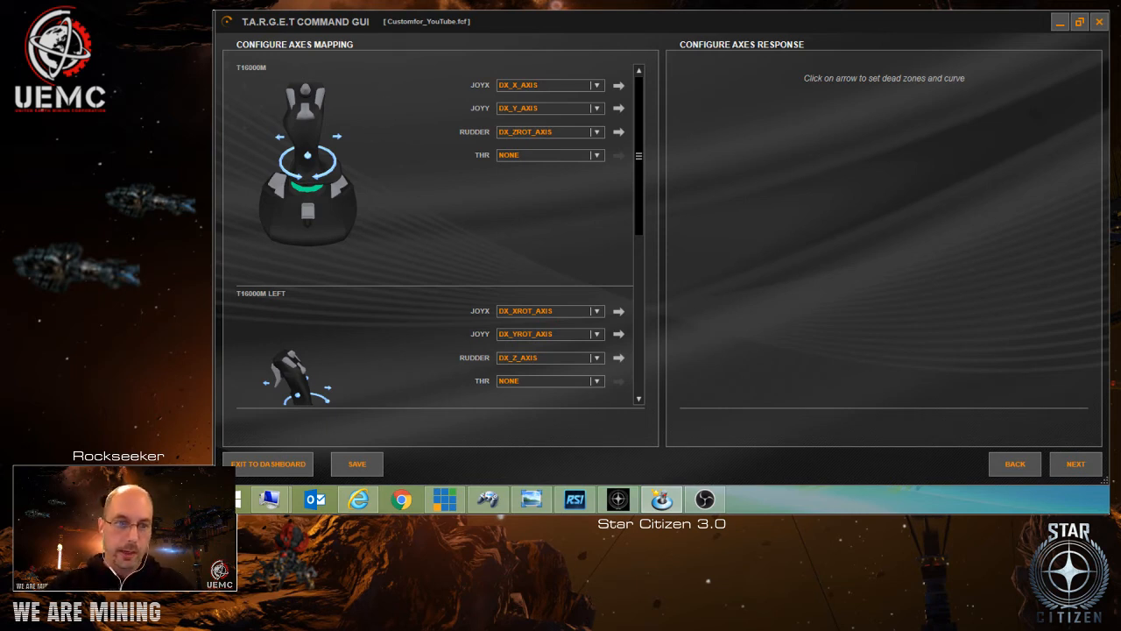
key("alt+Tab")
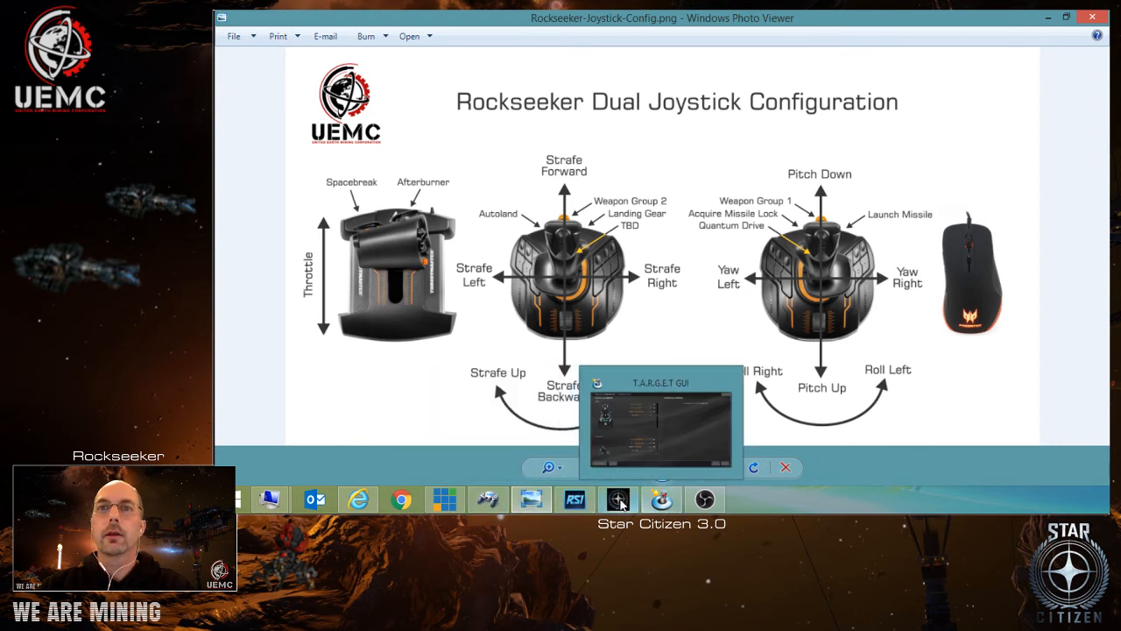
left_click(663, 501)
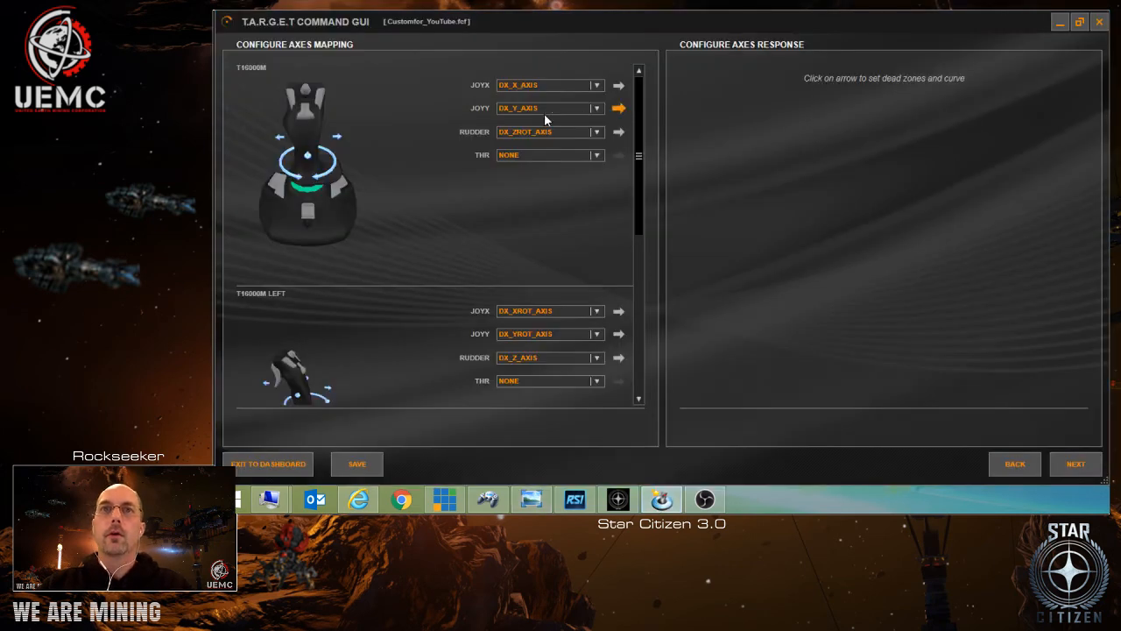
View the T16000M joystick's axis response curves and set the RUDDER axis zoom to -1.
left_click(619, 87)
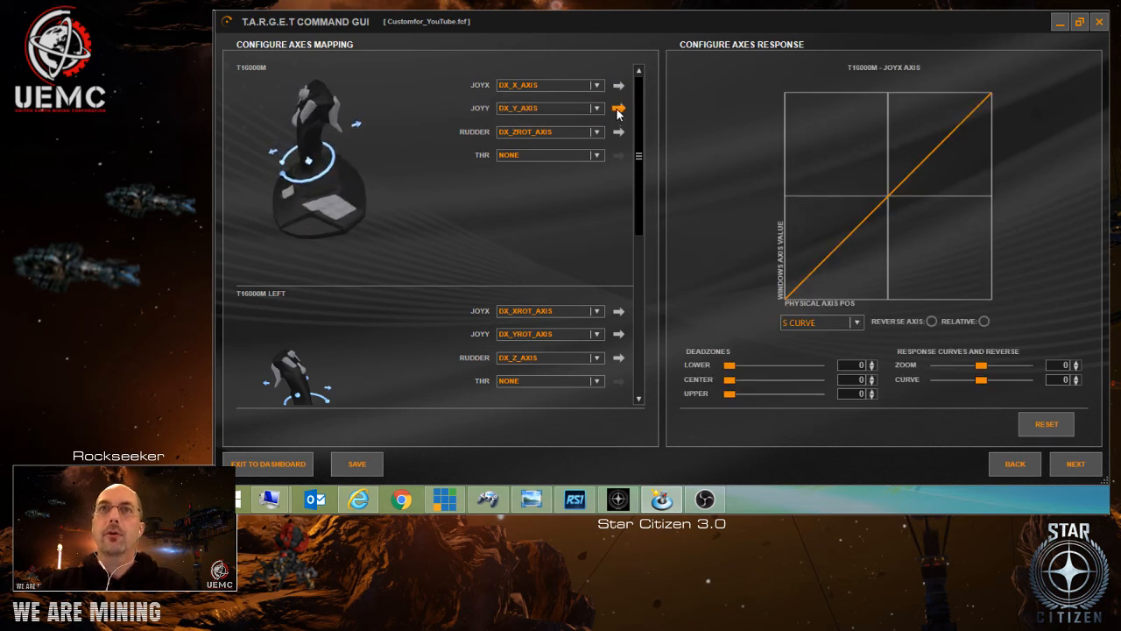
left_click(617, 107)
left_click(619, 107)
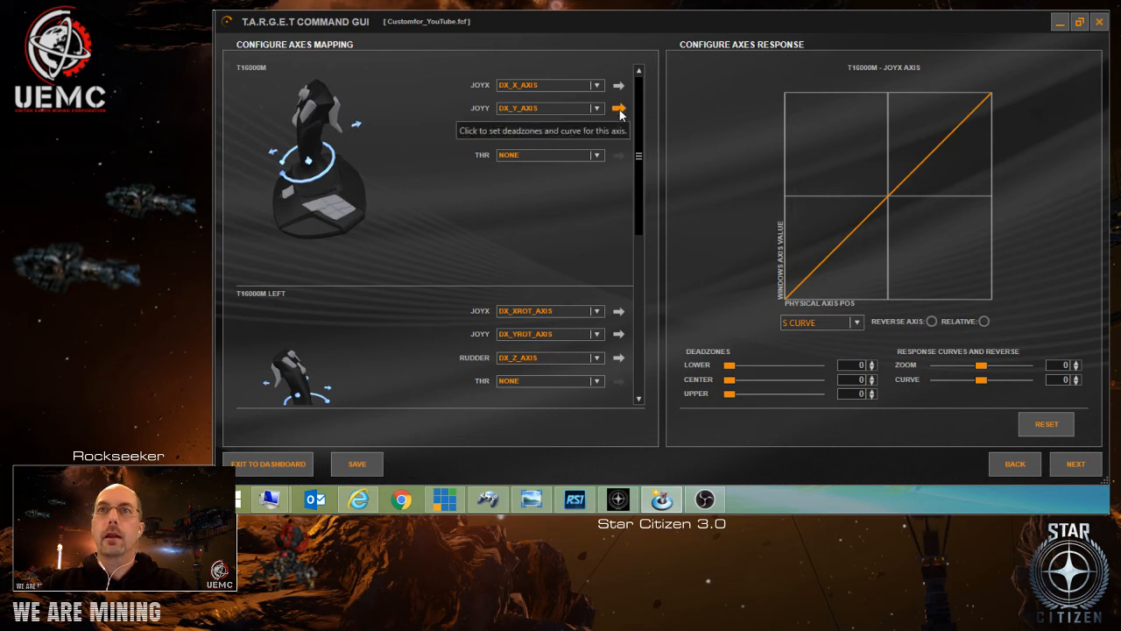
left_click(619, 131)
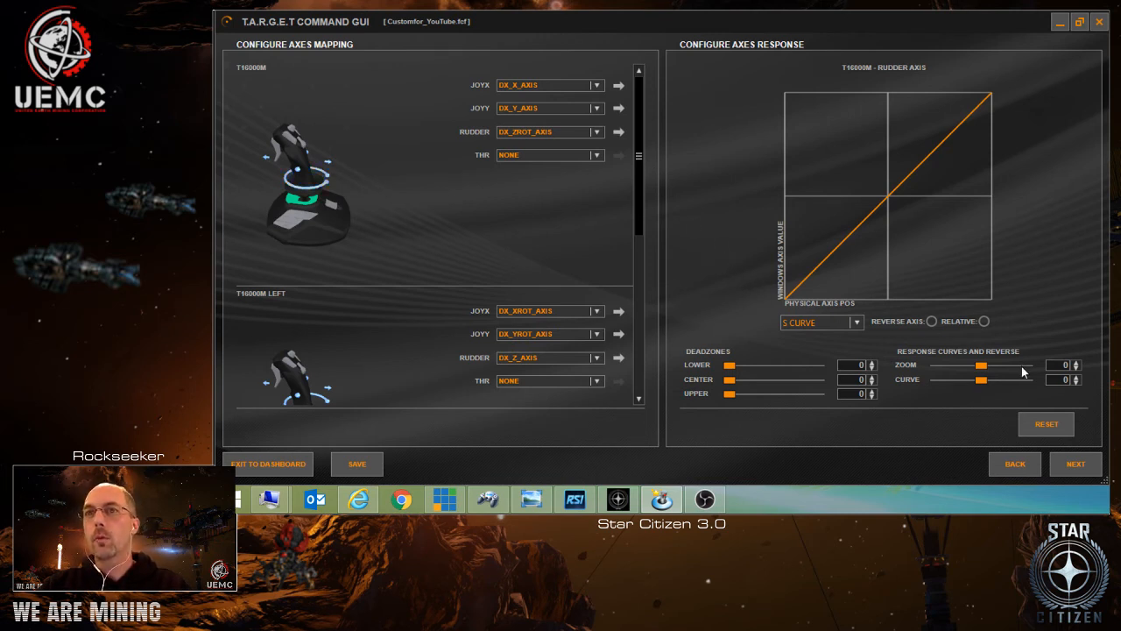
left_click(1077, 369)
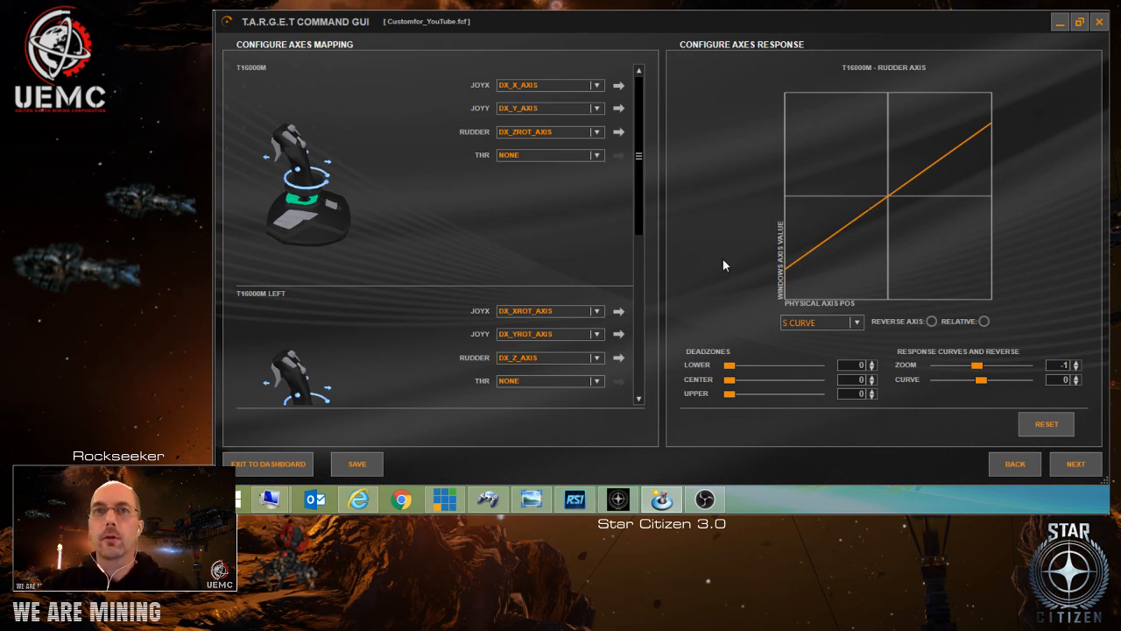
Set the center deadzone of the T16000M LEFT joystick's JOYX axis to 4.
left_click_drag(641, 195, 647, 242)
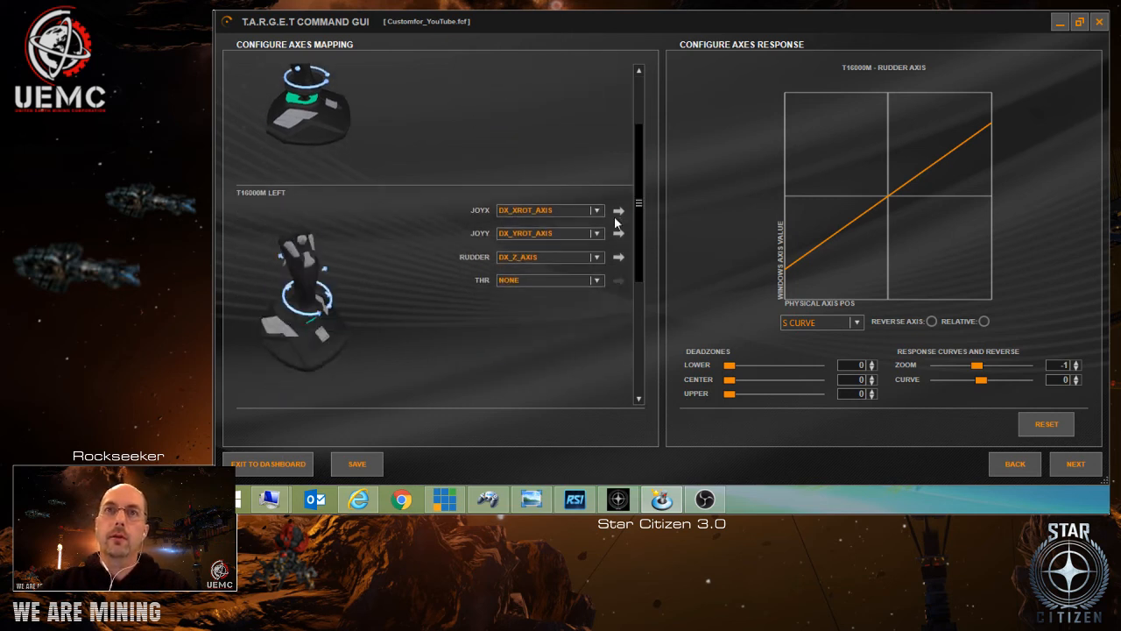
left_click(618, 214)
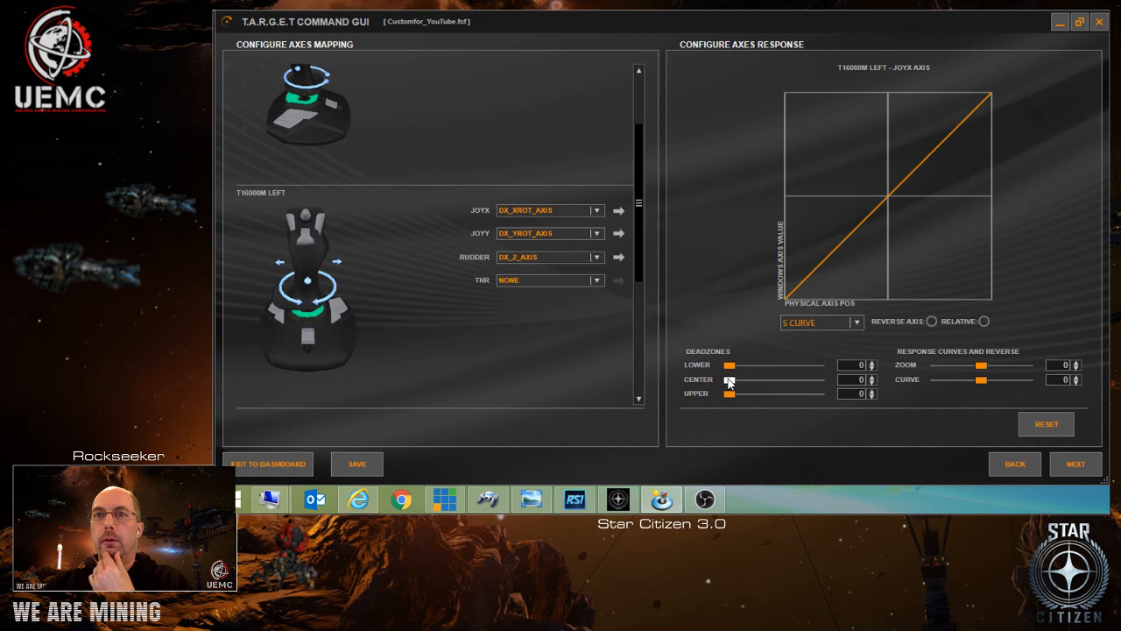
left_click(872, 379)
left_click(873, 380)
left_click(873, 379)
left_click(873, 379)
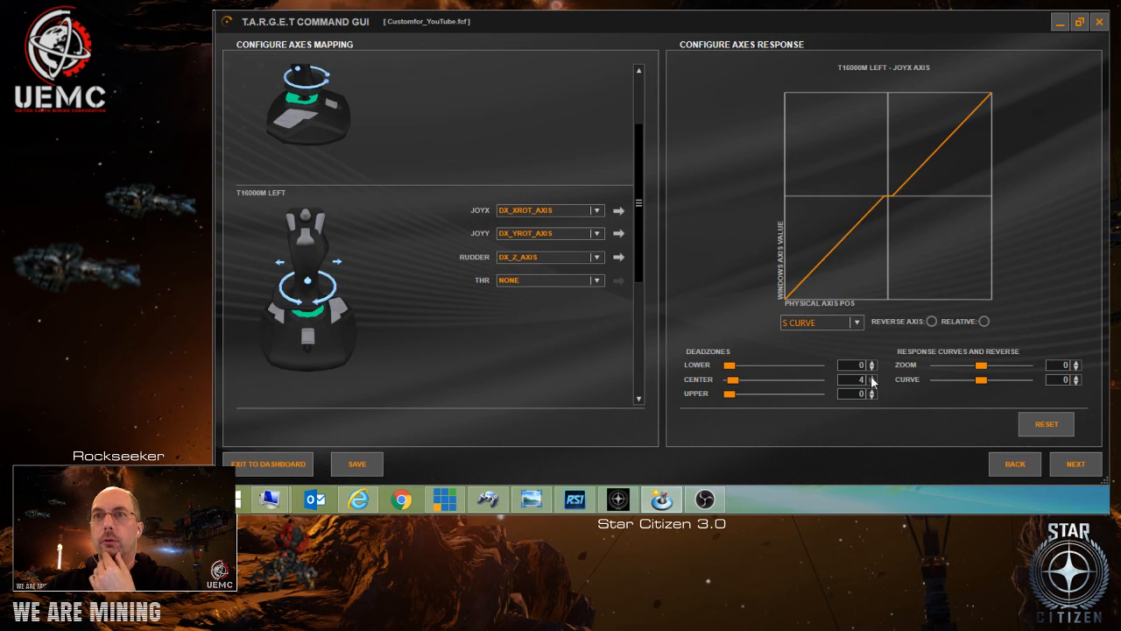
Set the center deadzone of both the JOYX and JOYY axes on the T16000M LEFT joystick to 5.
left_click(872, 378)
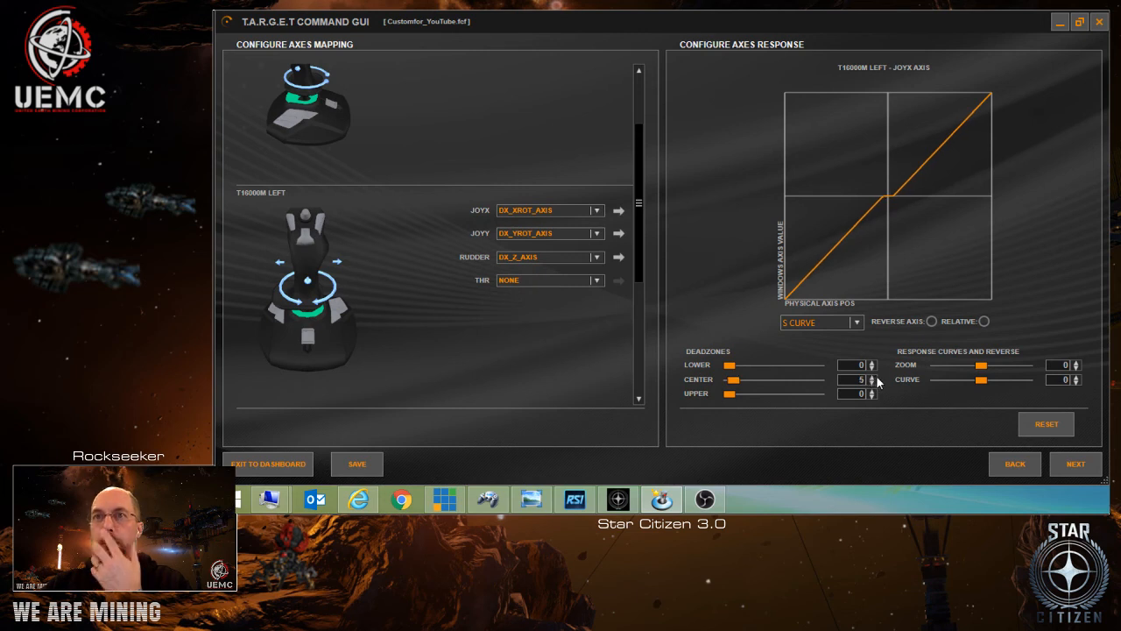
left_click(619, 234)
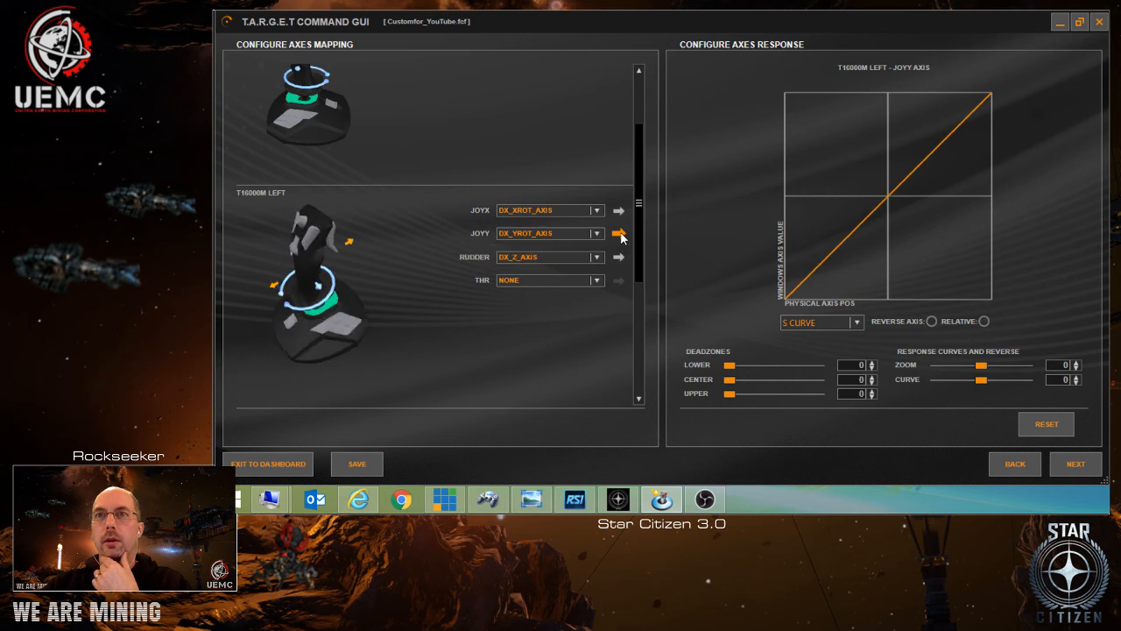
left_click(871, 377)
left_click(872, 377)
left_click(872, 377)
left_click(872, 377)
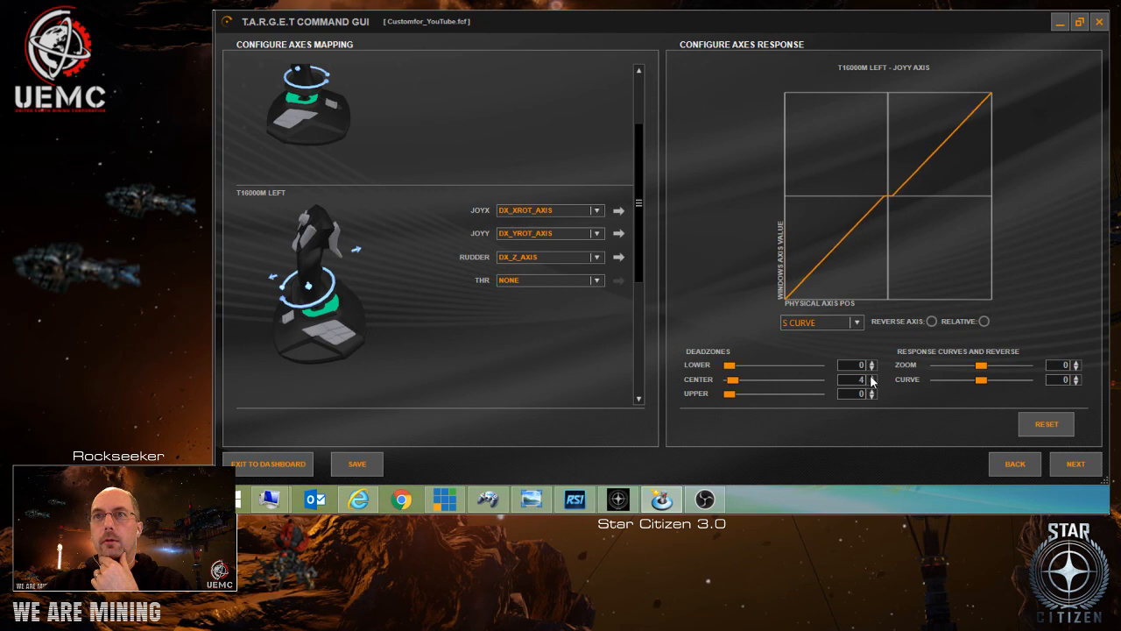
left_click(872, 378)
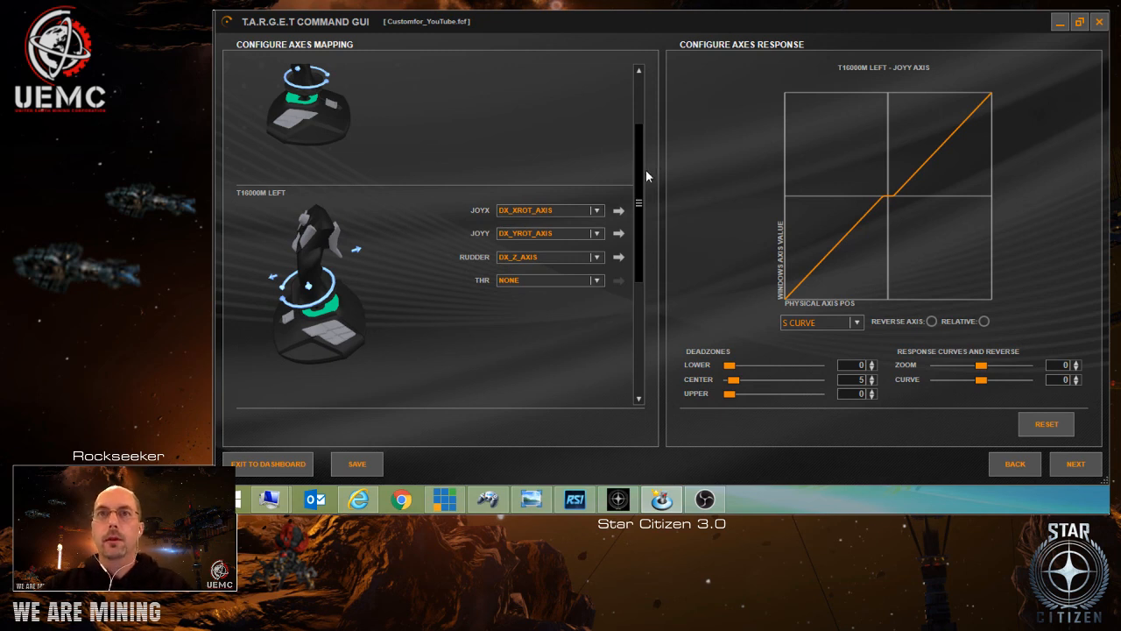
View the response curves of the TWCS Throttle's TTHR and TRDR axes, and proceed to the event assignment stage of the configuration.
left_click_drag(640, 185, 649, 296)
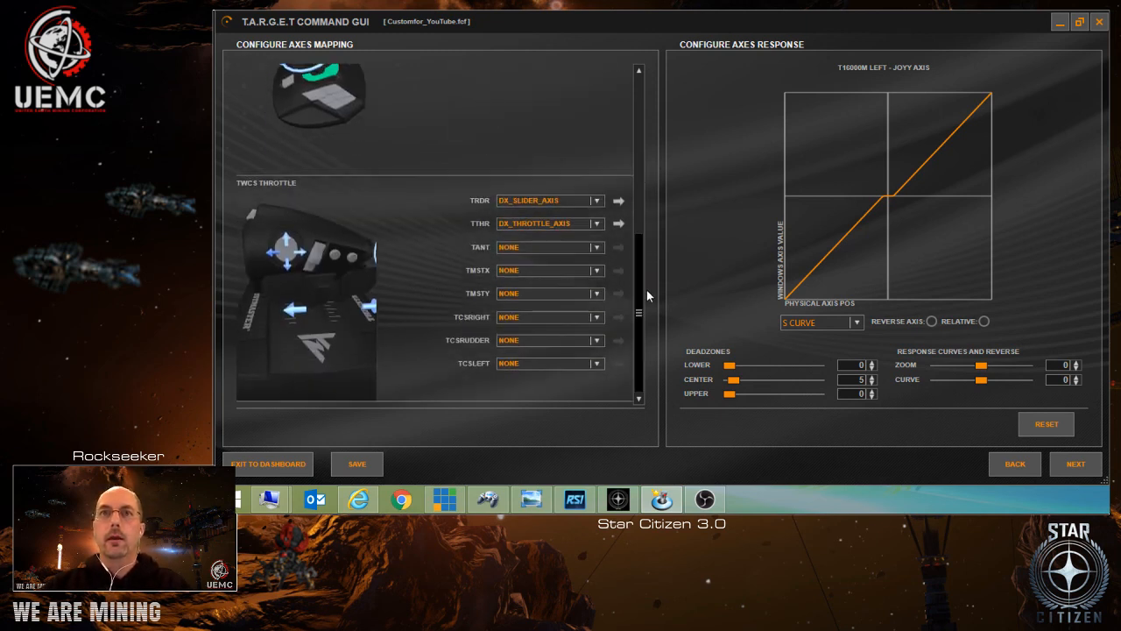
left_click(622, 220)
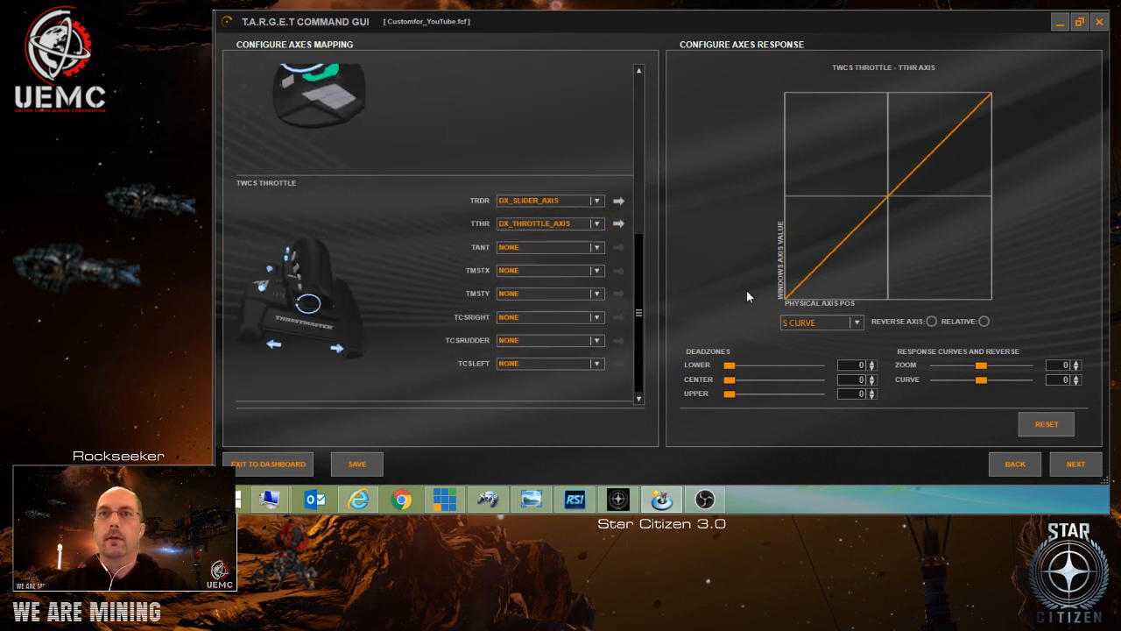
left_click(623, 204)
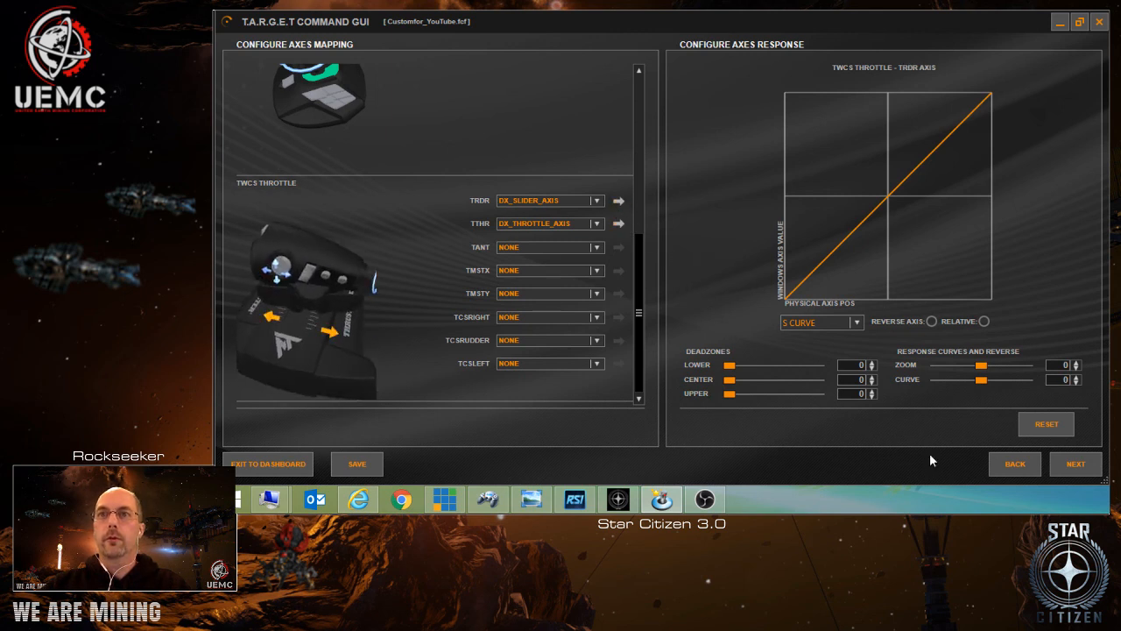
left_click(1076, 464)
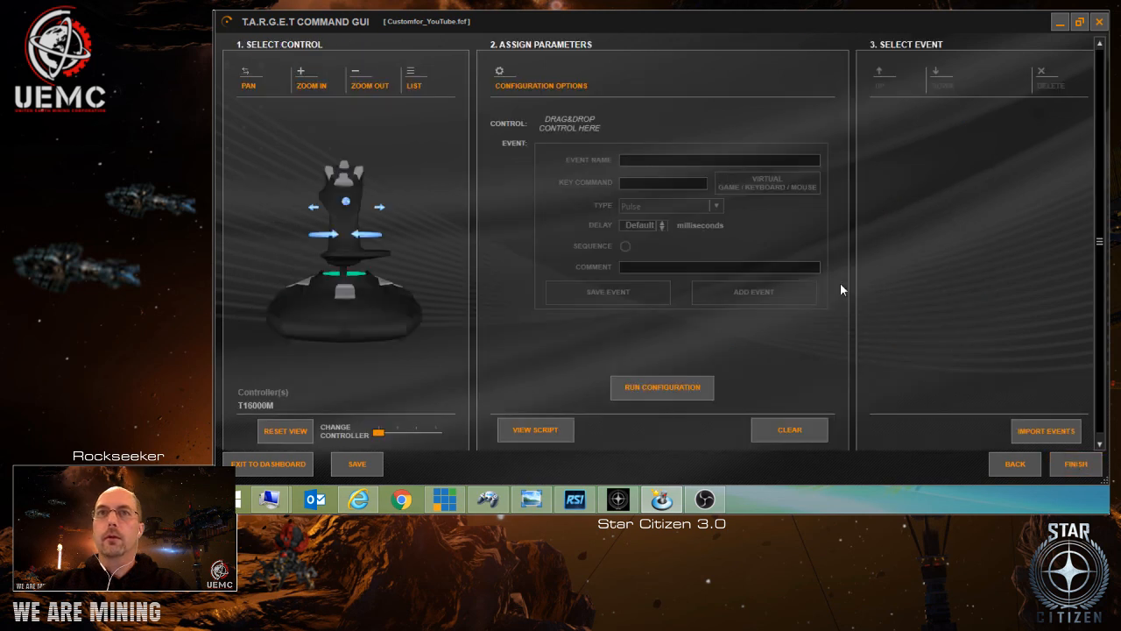